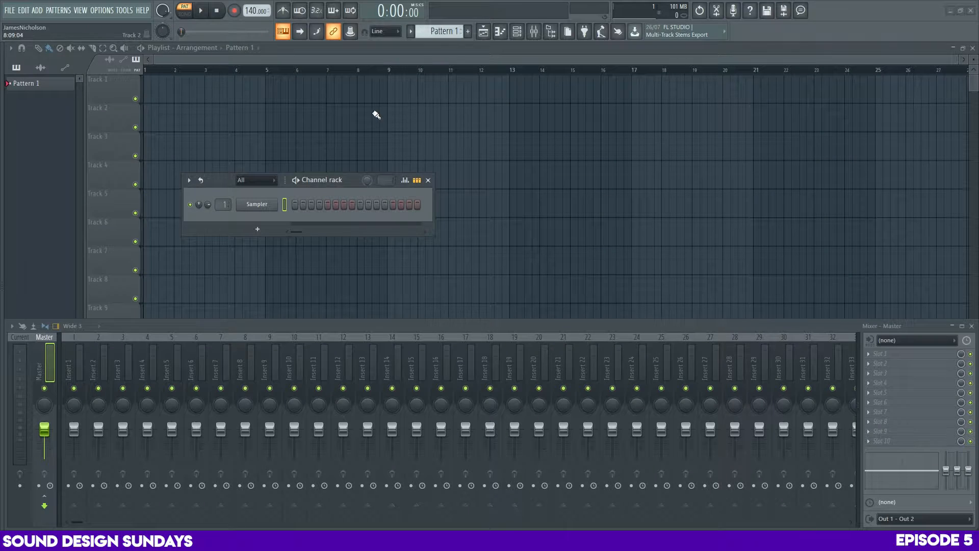
Add a Serum instrument to the project and place its window near the centre of the workspace
left_click(37, 10)
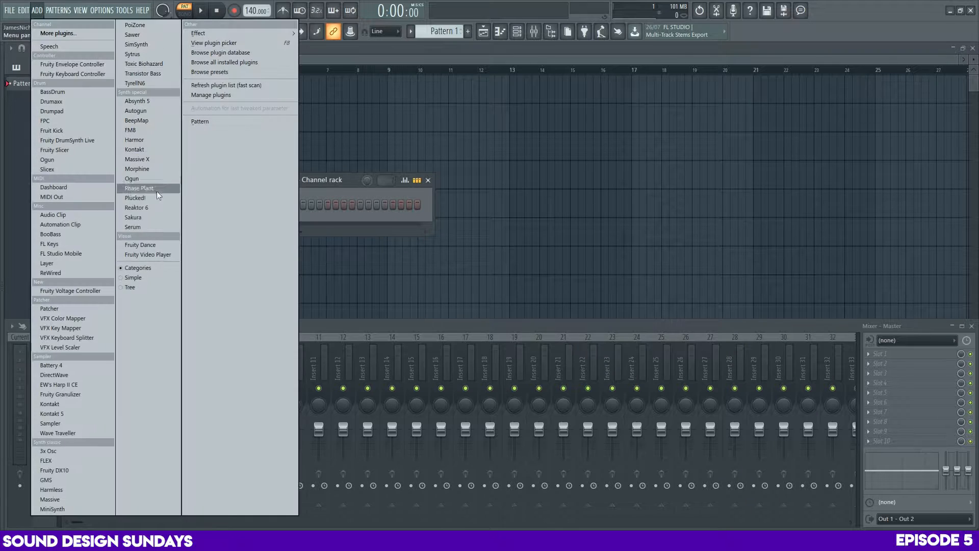
left_click(139, 222)
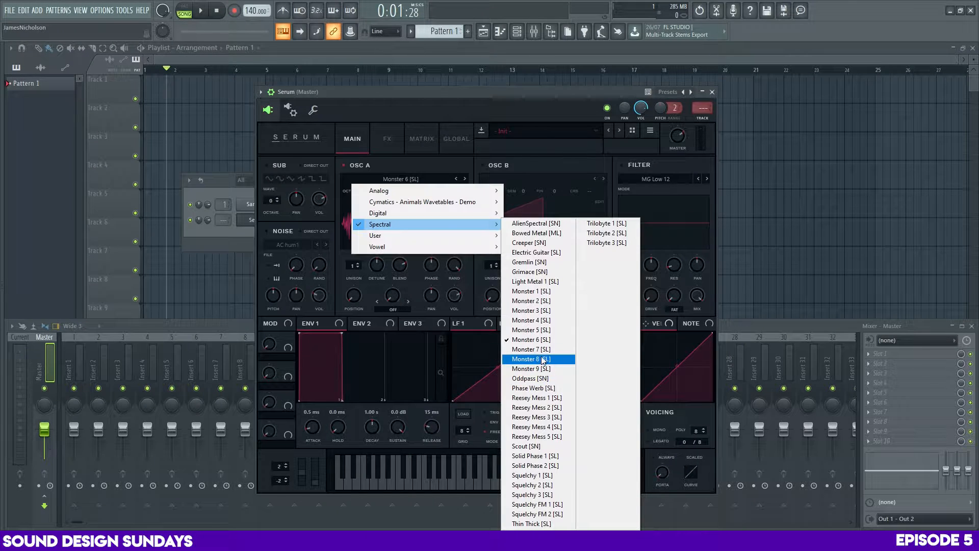
left_click(538, 359)
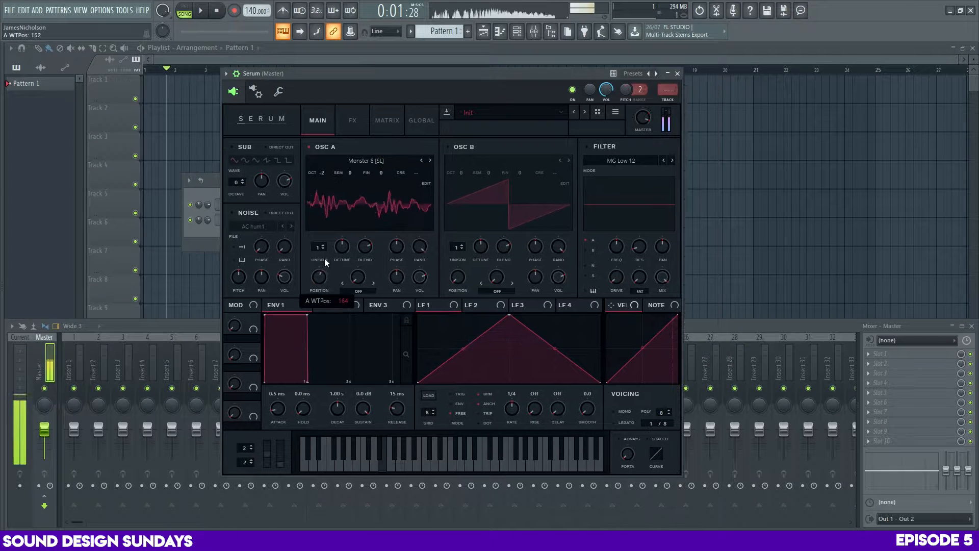
left_click_drag(399, 75, 396, 77)
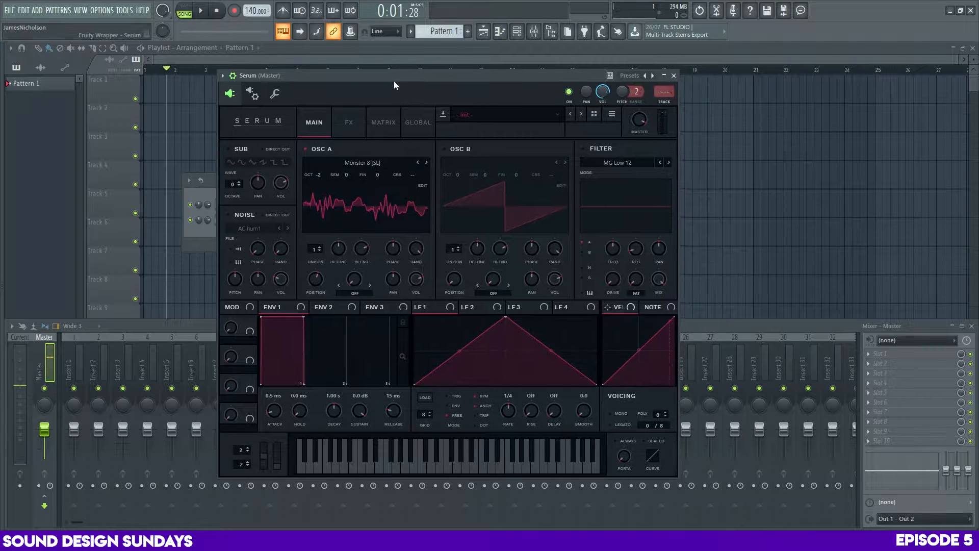
Try other Monster wavetables on oscillator A while sweeping the wavetable position
left_click(417, 162)
left_click(417, 162)
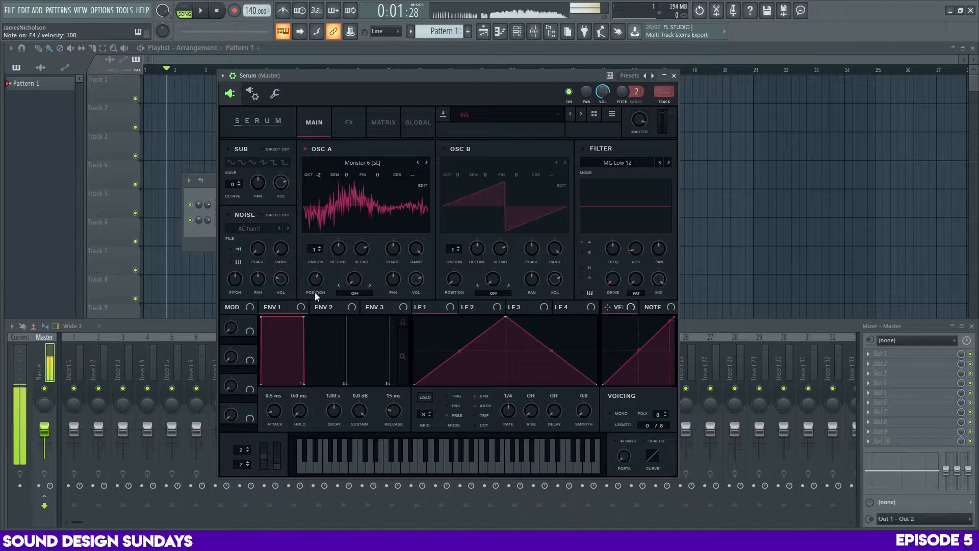
left_click_drag(314, 292, 331, 321)
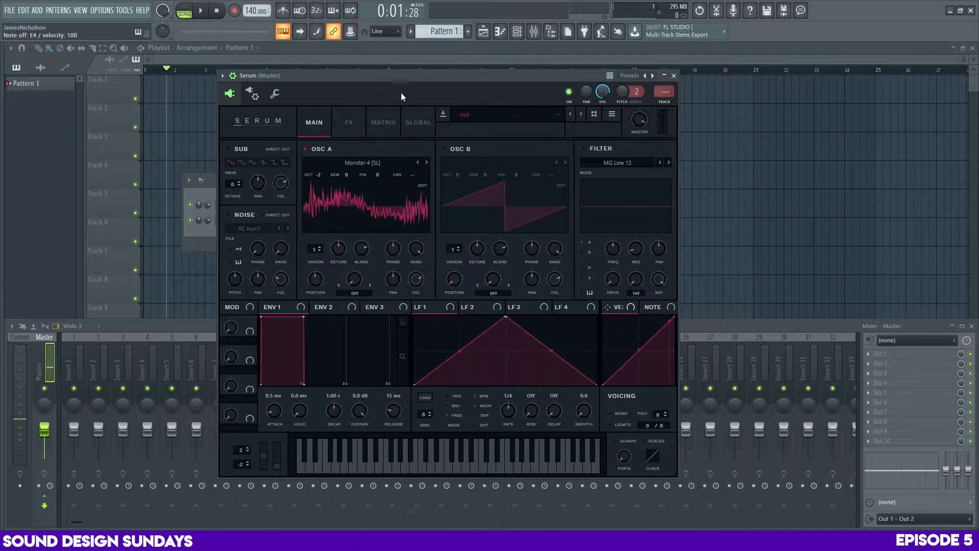
mouse_move(316, 279)
left_mouse_down()
mouse_move(324, 348)
mouse_move(334, 280)
left_mouse_up()
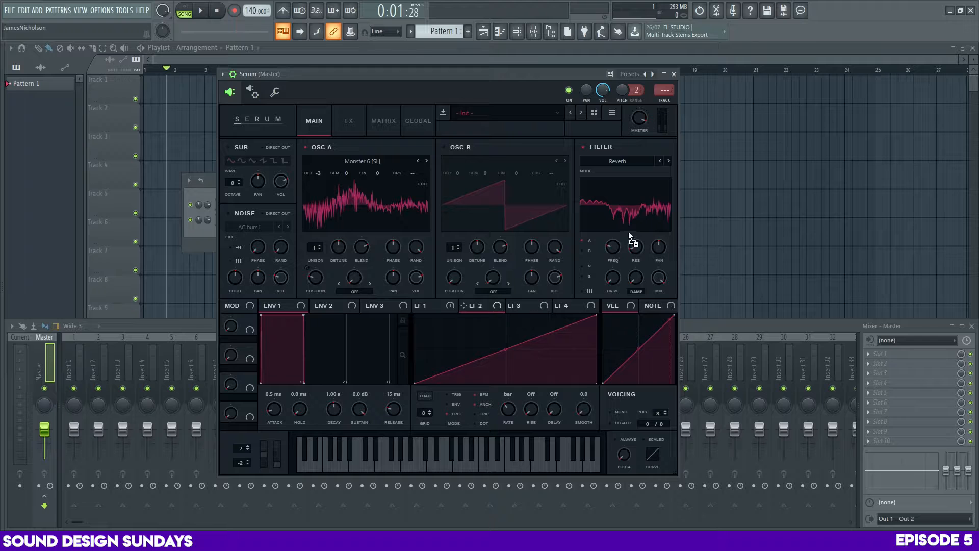
Assign LFO 2 to the Reverb filter's frequency, set the LFO rate to 2 bar and audition a note
left_click_drag(628, 234, 612, 247)
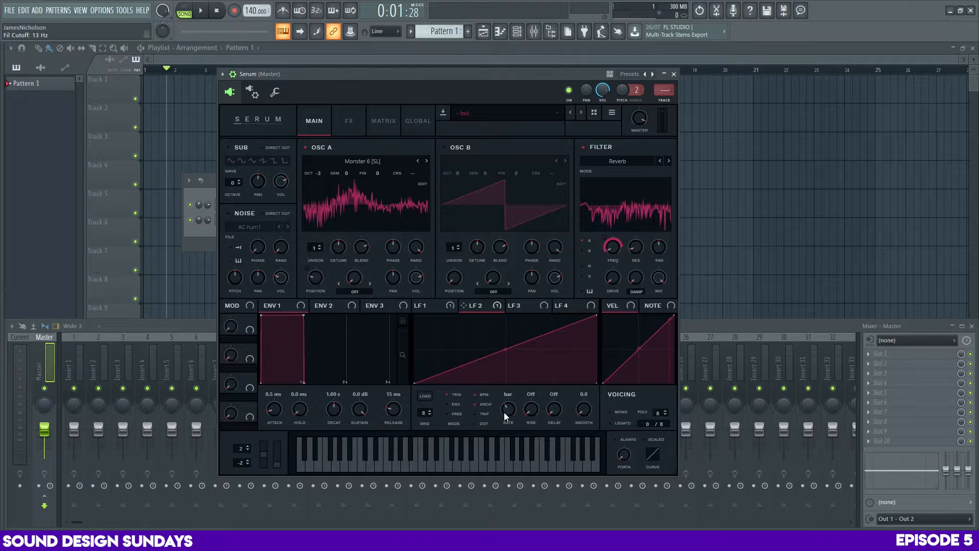
mouse_move(503, 412)
left_mouse_down()
mouse_move(498, 429)
mouse_move(521, 342)
mouse_move(534, 394)
mouse_move(512, 406)
left_mouse_up()
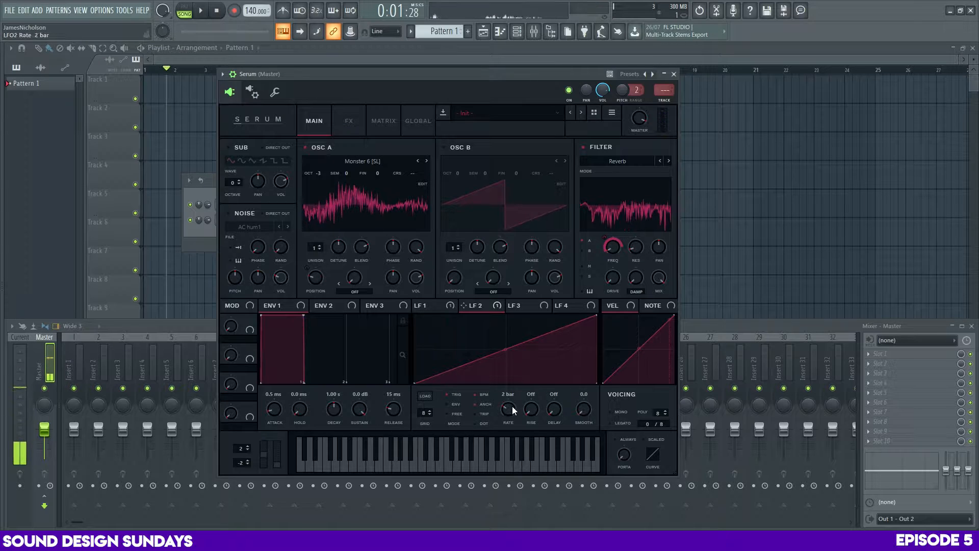
key("c")
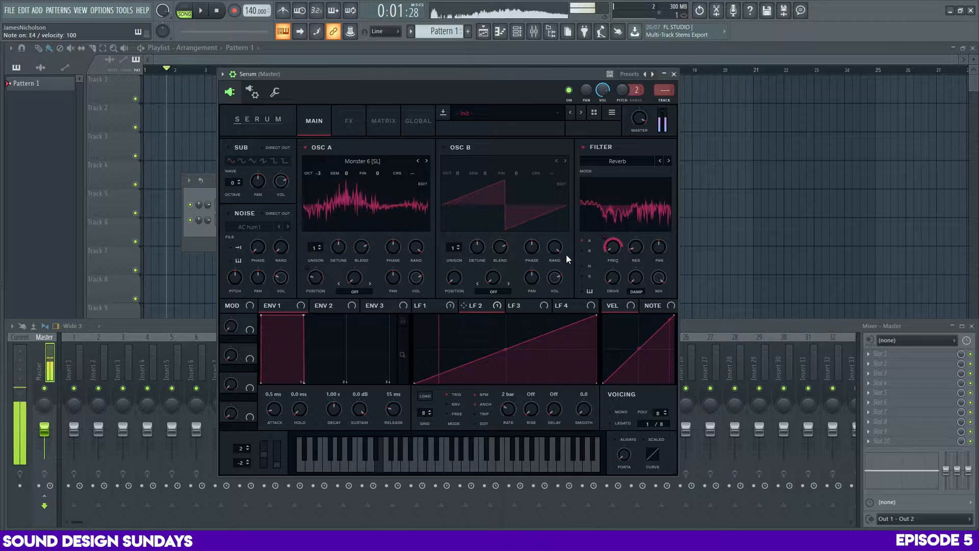
Adjust LFO 2's modulation amount on the filter frequency to about -14 while auditioning notes
right_click(605, 239)
left_click_drag(606, 239, 613, 279)
key("c")
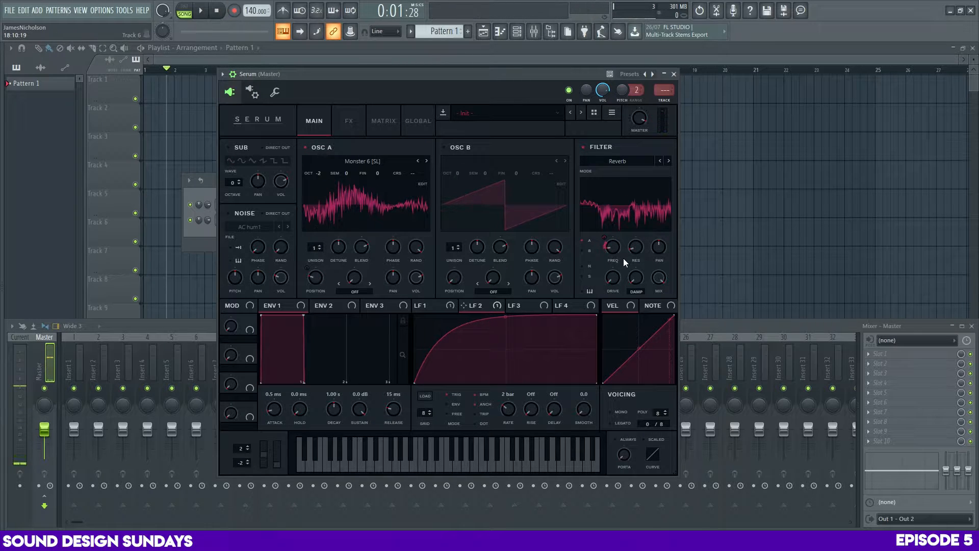
key("c")
key("c")
left_click_drag(614, 251, 611, 260)
key("c")
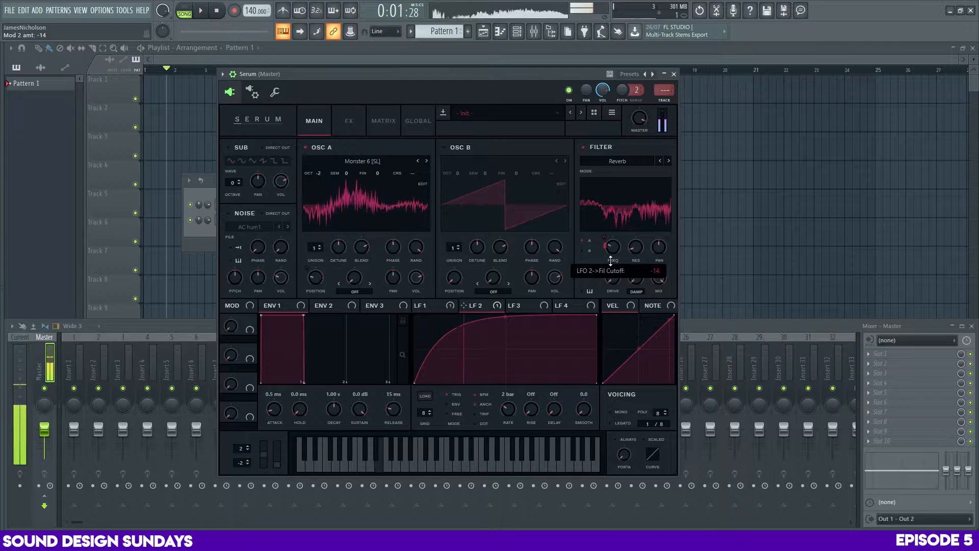
Enable Tube distortion with more drive and a multiband compressor with about 14 dB of gain
left_click(349, 120)
left_click(252, 164)
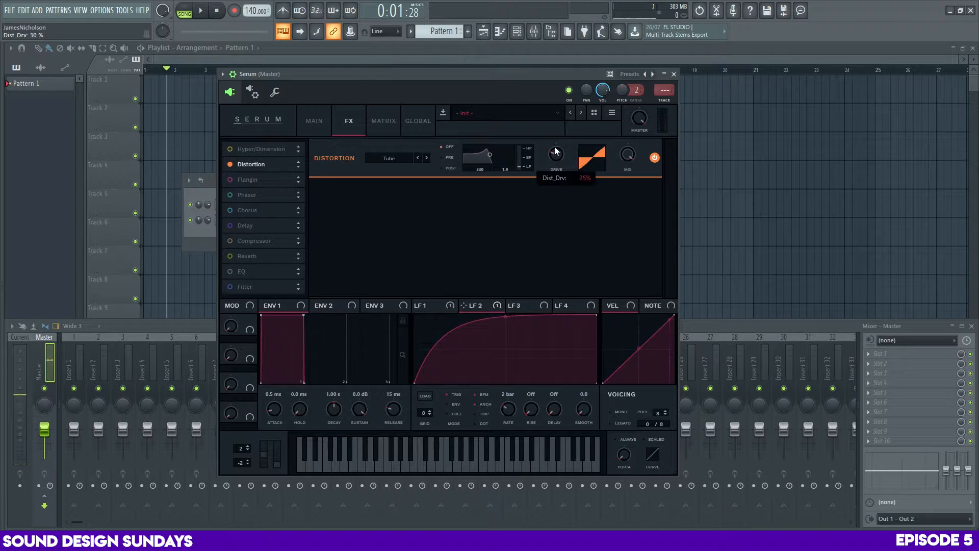
key("c")
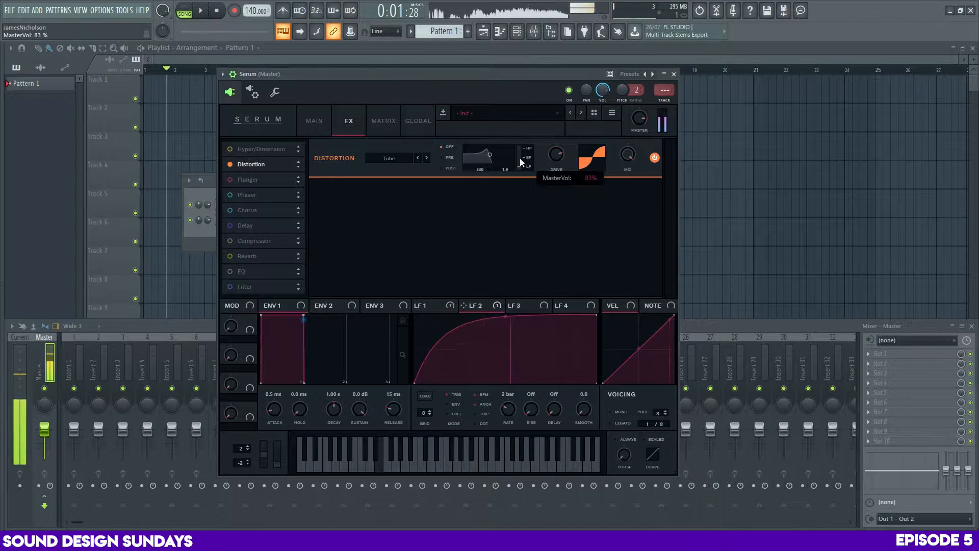
left_click(254, 240)
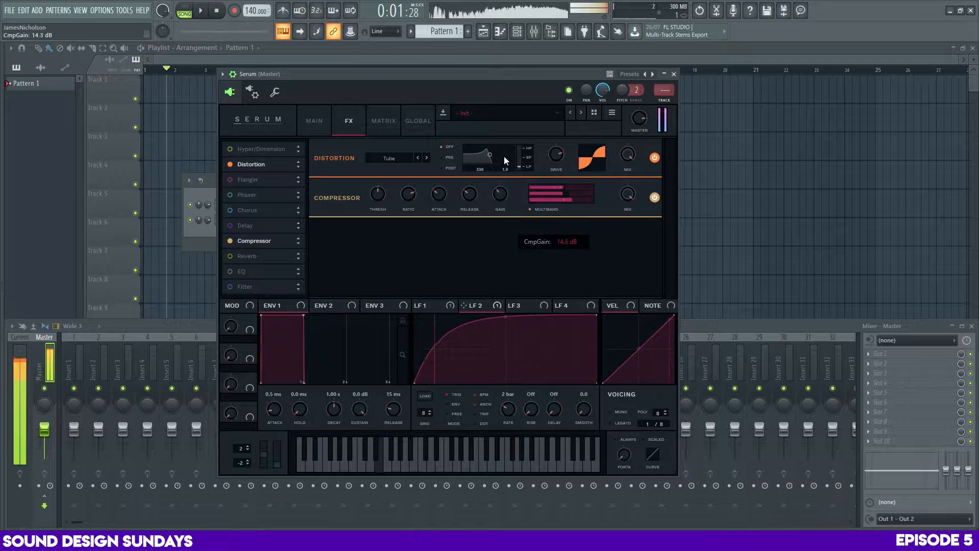
Readjust the filter cutoff's LFO 2 modulation range against the new effects while auditioning notes
left_click(314, 120)
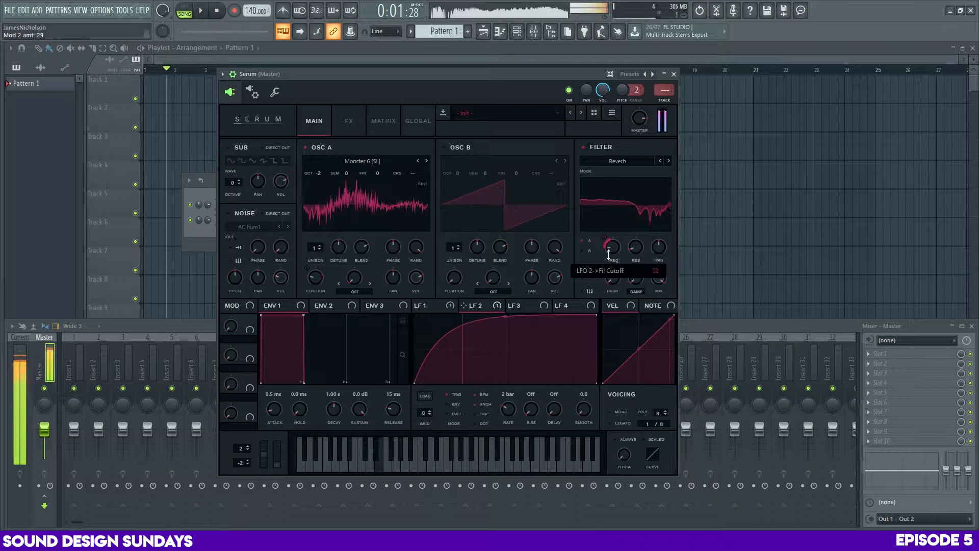
mouse_move(609, 253)
left_mouse_down()
mouse_move(616, 232)
mouse_move(606, 271)
left_mouse_up()
key("c")
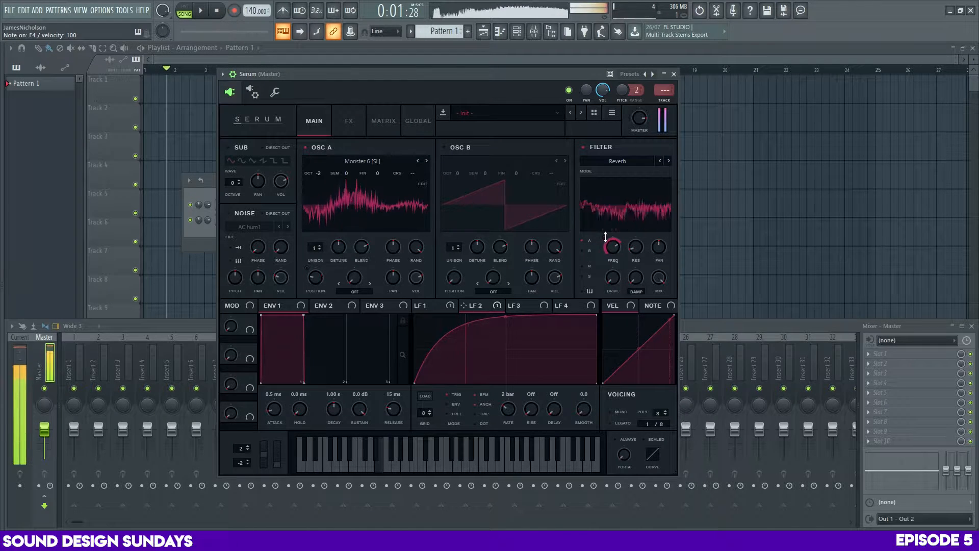
left_click_drag(605, 237, 606, 229)
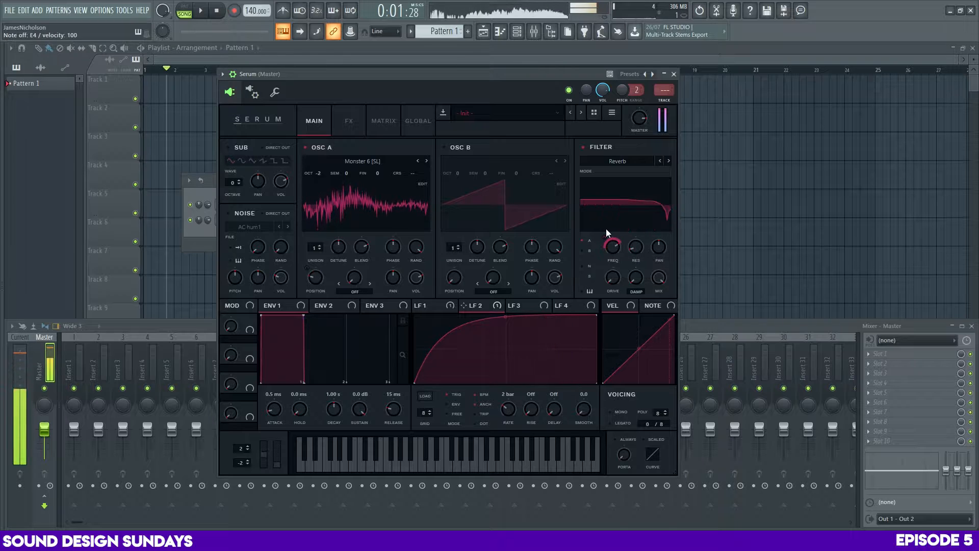
key("c")
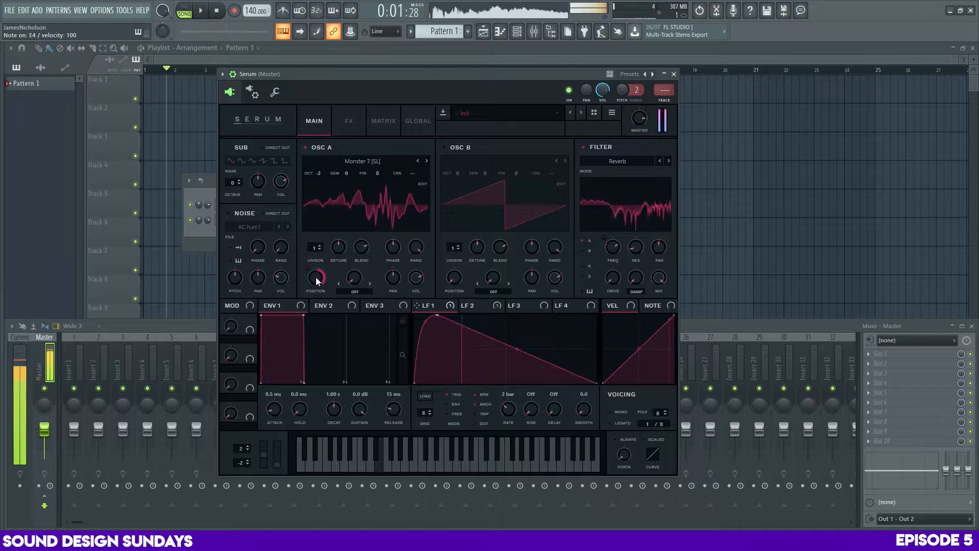
Adjust the wavetable position of oscillator A's Monster 7 wavetable and audition the sound
left_click_drag(316, 277, 315, 255)
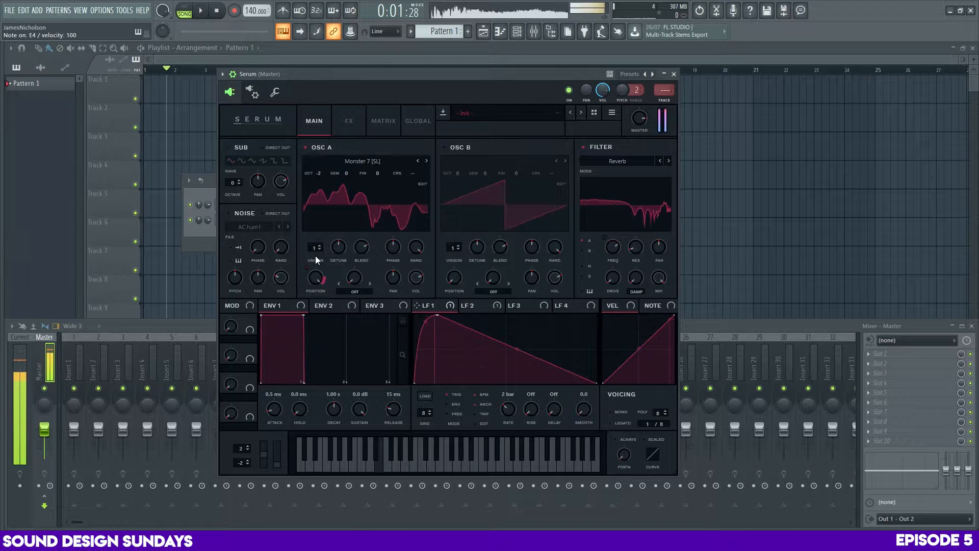
key("c")
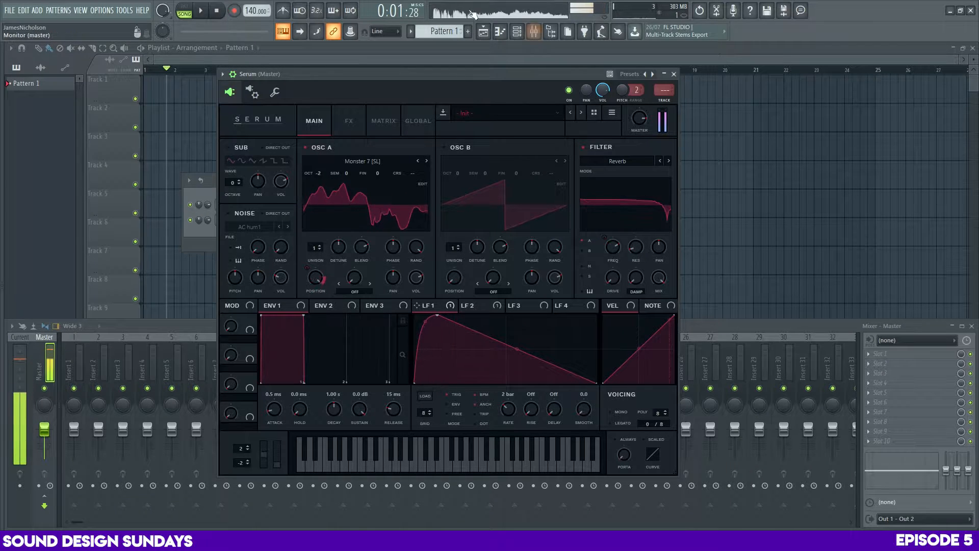
key("c")
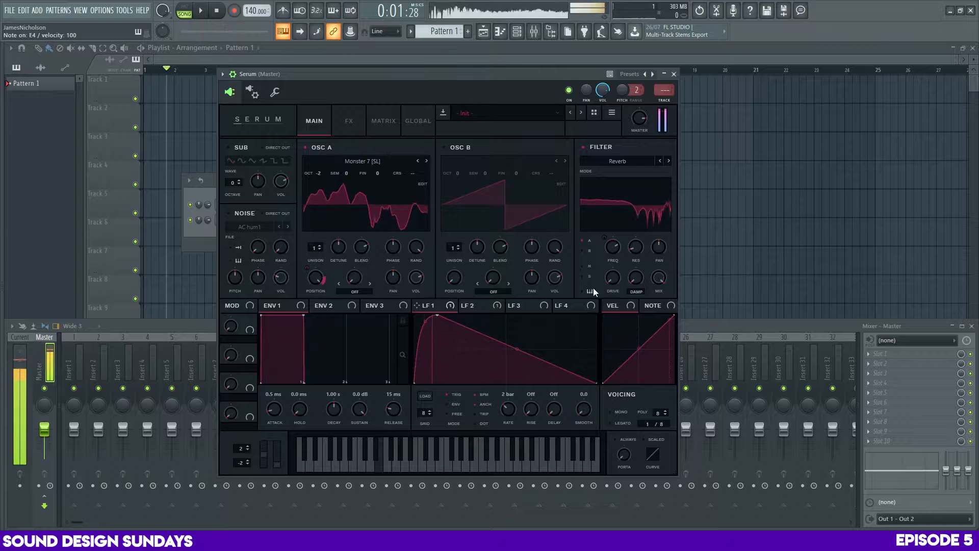
Modulate the filter's pan with LFO 2, set the filter stereo value to about 46% and audition a note
left_click_drag(488, 306, 612, 264)
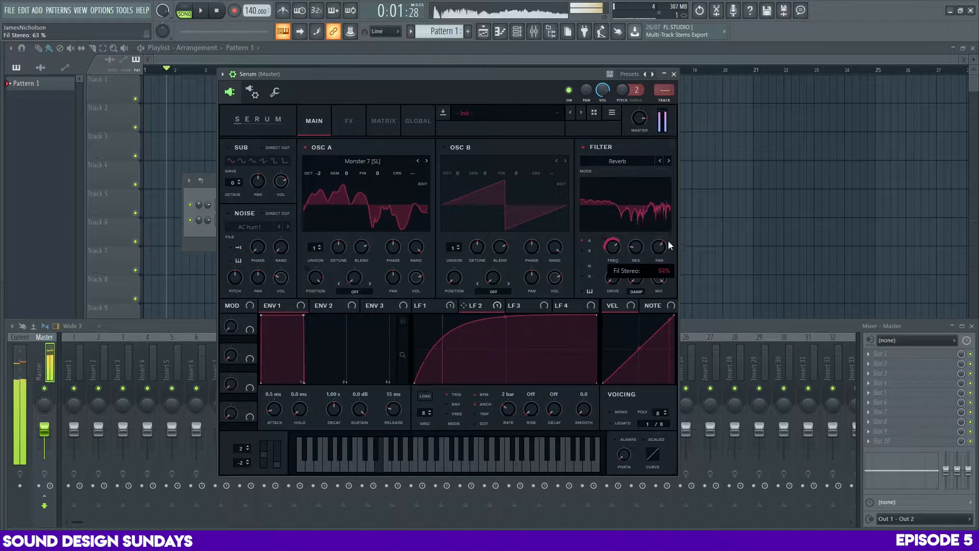
mouse_move(665, 237)
left_mouse_down()
mouse_move(662, 264)
mouse_move(664, 225)
mouse_move(663, 238)
left_mouse_up()
left_click_drag(489, 309, 655, 255)
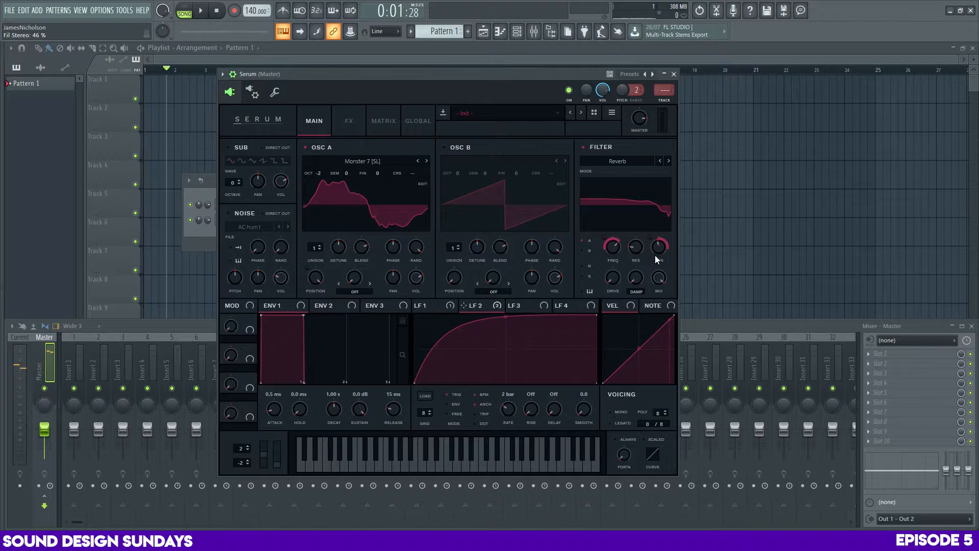
key("c")
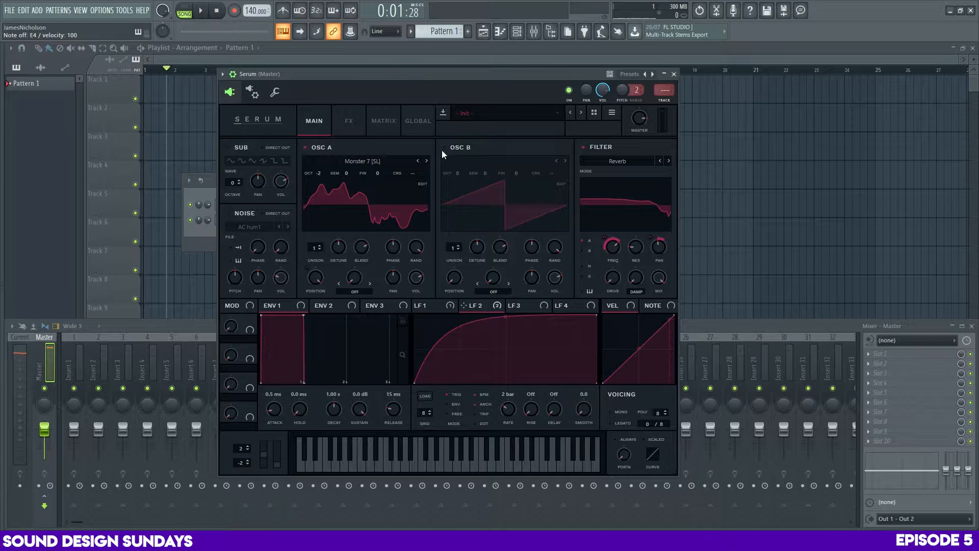
Set oscillator A's warp mode to Sync (No Window) and raise its warp amount while auditioning notes
left_click(356, 291)
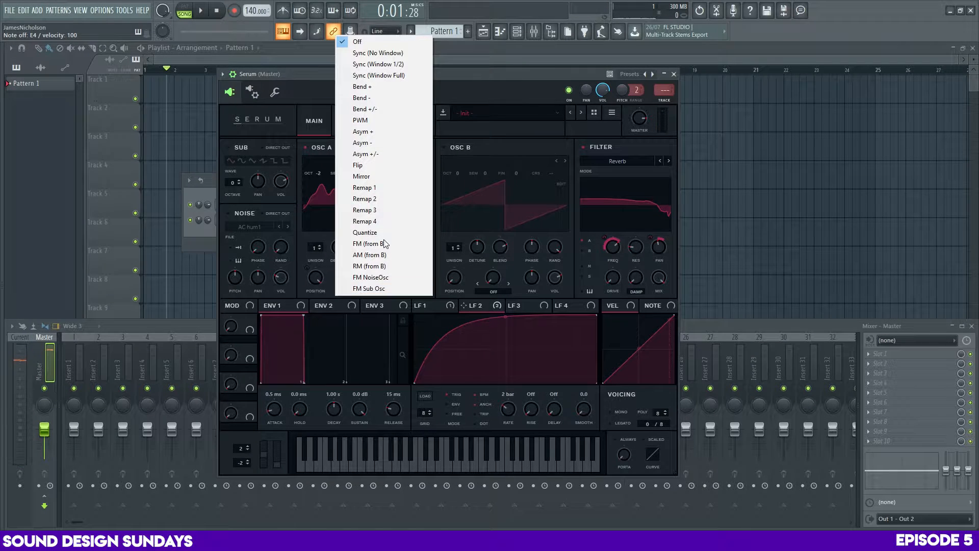
left_click(377, 52)
key("c")
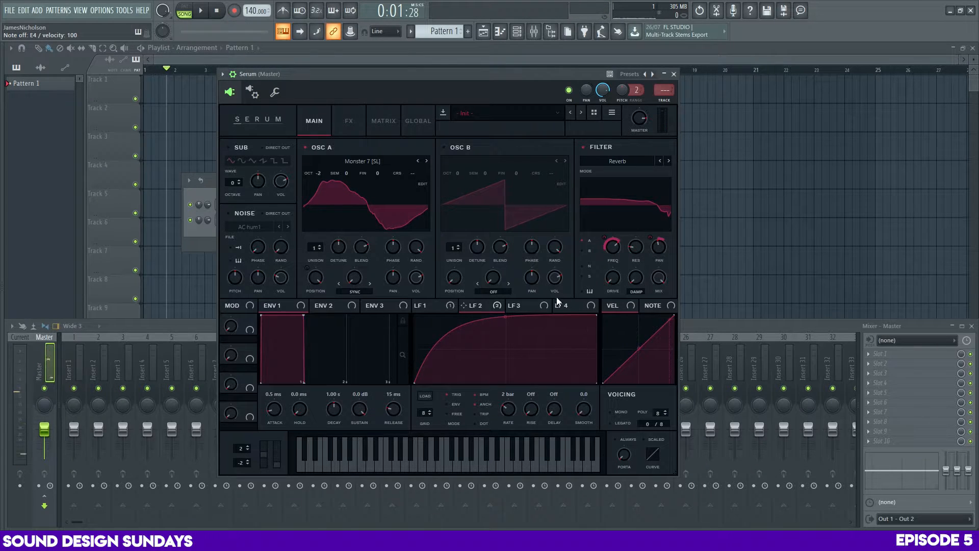
key("c")
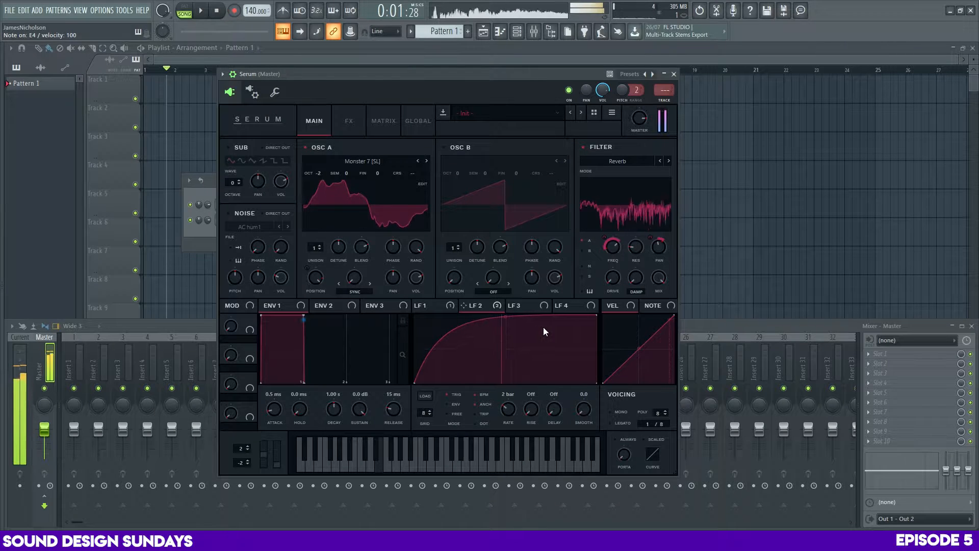
key("c")
left_click_drag(356, 277, 358, 238)
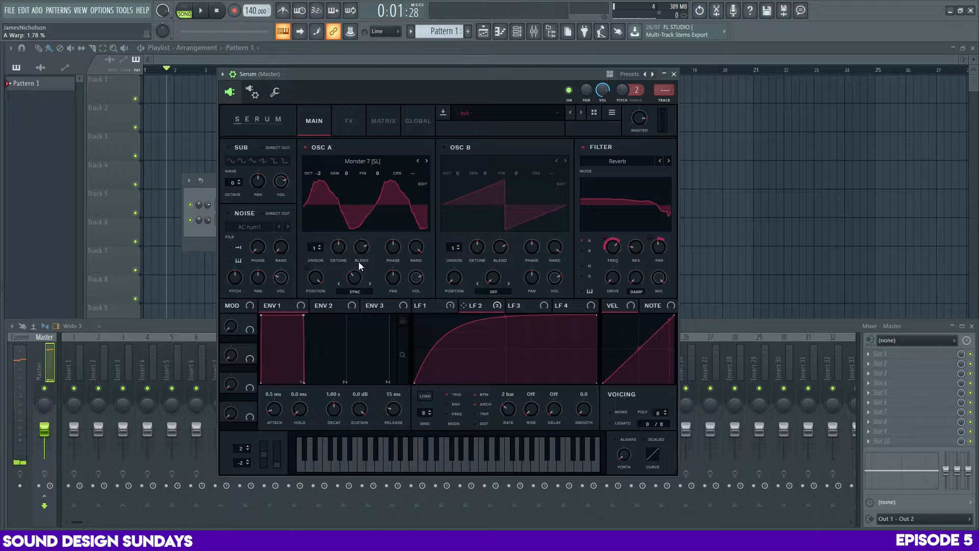
left_click_drag(356, 279, 356, 227)
left_click_drag(464, 304, 347, 323)
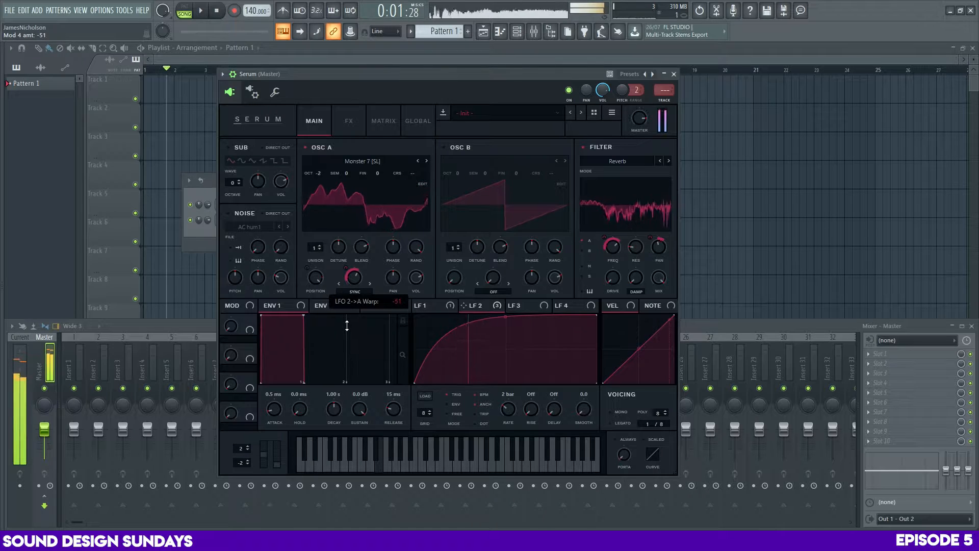
left_click(497, 305)
right_click(354, 276)
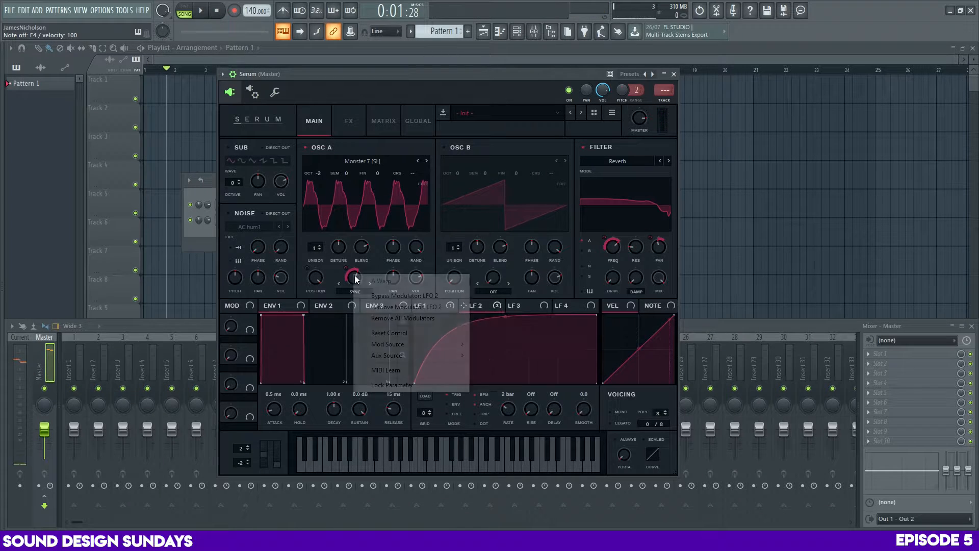
left_click(389, 318)
Shape LFO 3 with a steep curved rise and rounded fall, and apply it to oscillator A's warp, triggered at a 2 bar rate
left_click(513, 307)
left_click_drag(458, 350, 459, 316)
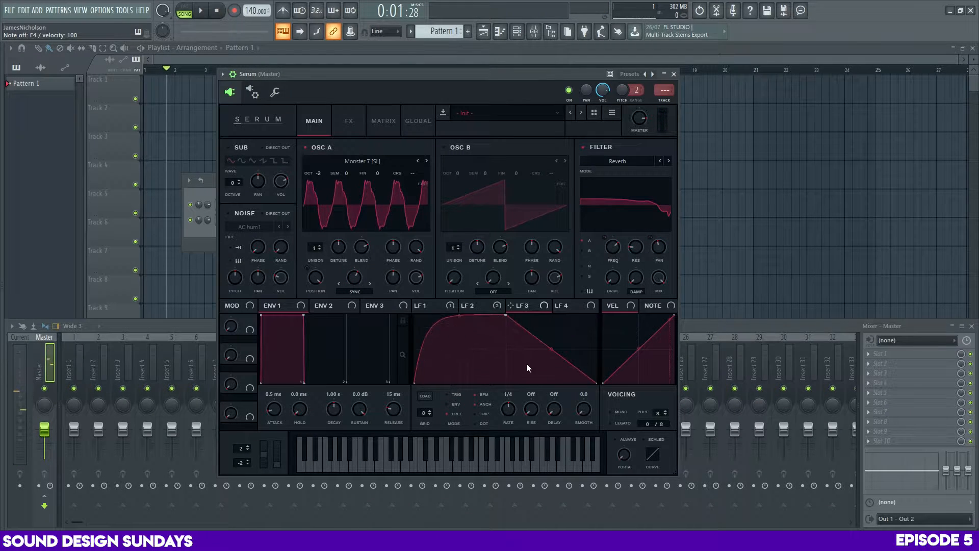
scroll(507, 415, "down", 3)
left_click_drag(552, 350, 352, 288)
left_click(448, 392)
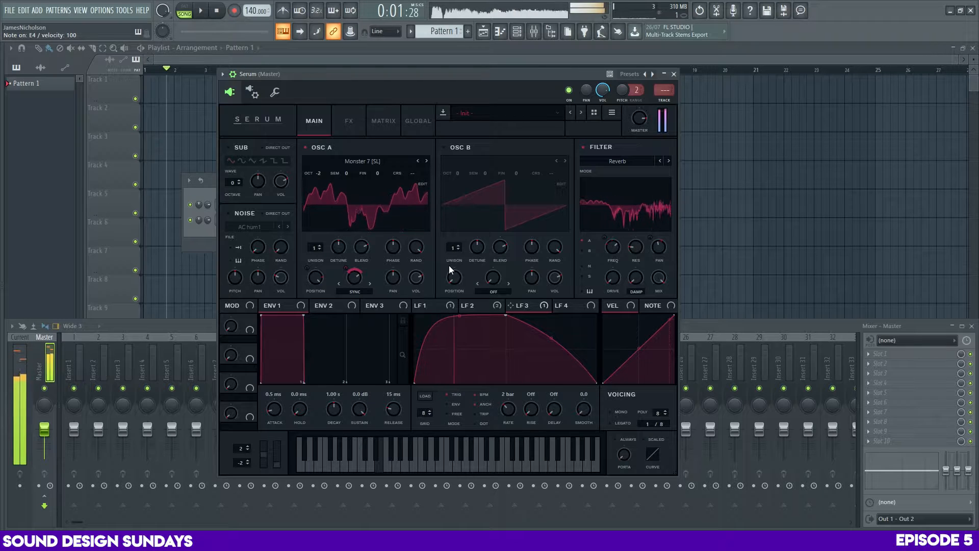
Set oscillator A to 2 unison voices and reduce their detune
left_click(320, 245)
mouse_move(338, 248)
left_mouse_down()
mouse_move(342, 221)
mouse_move(344, 255)
left_mouse_up()
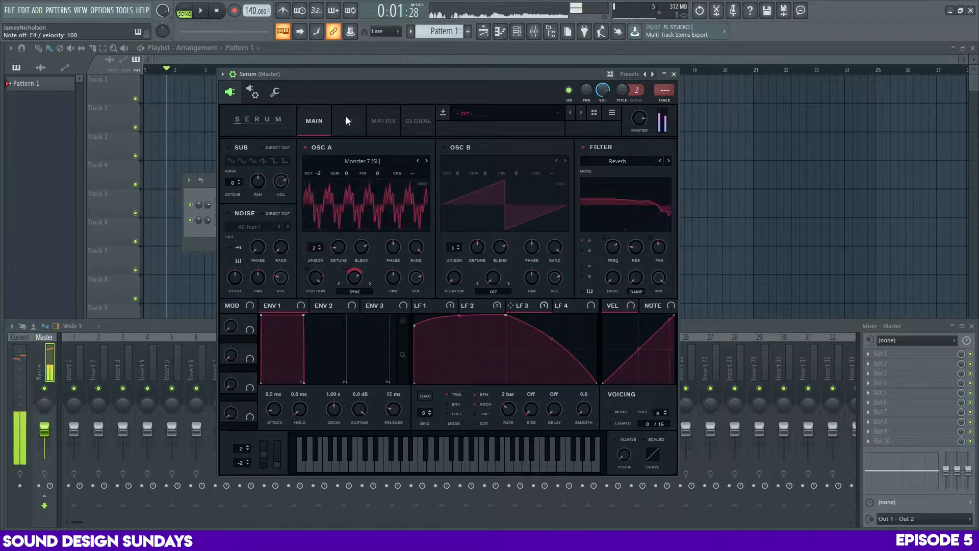
Raise the distortion effect's drive to about 87% while auditioning a note
left_click(347, 119)
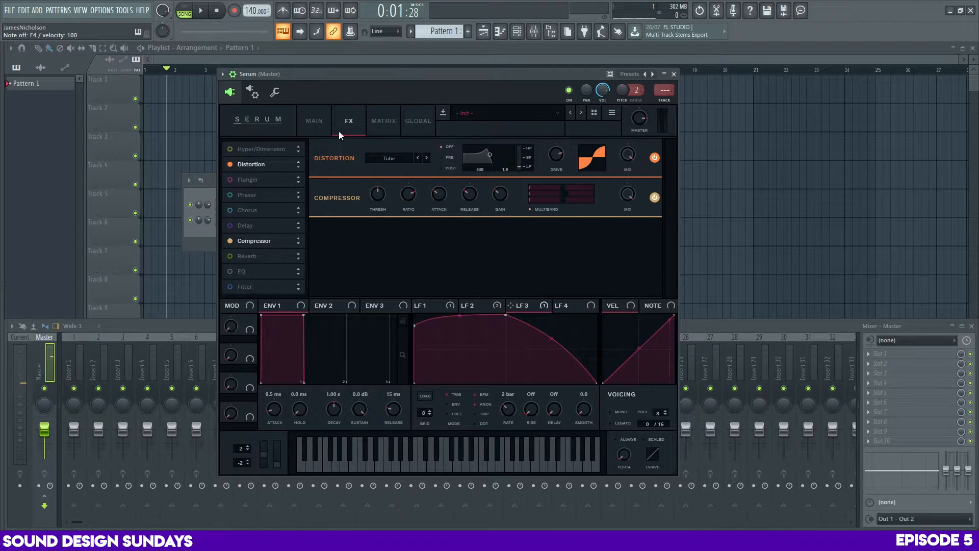
left_click(314, 121)
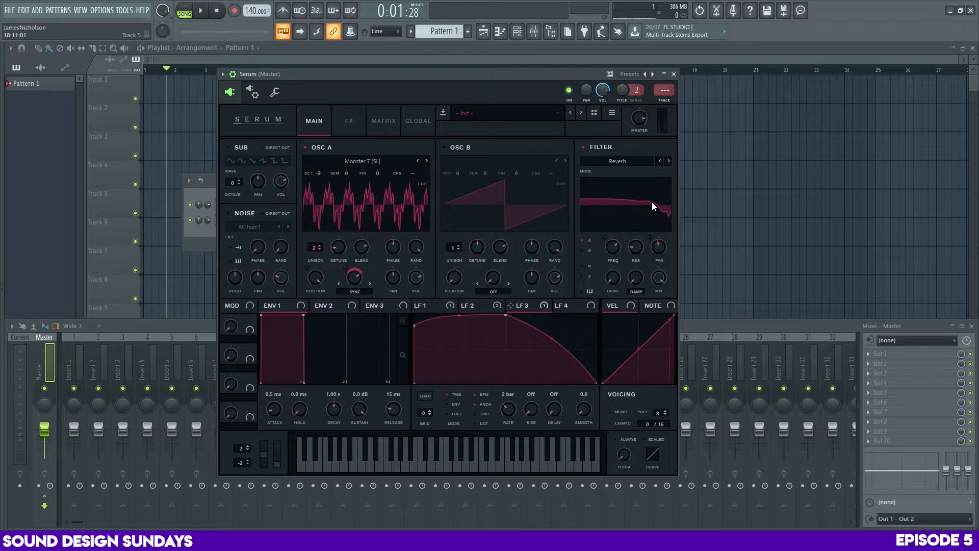
left_click(348, 121)
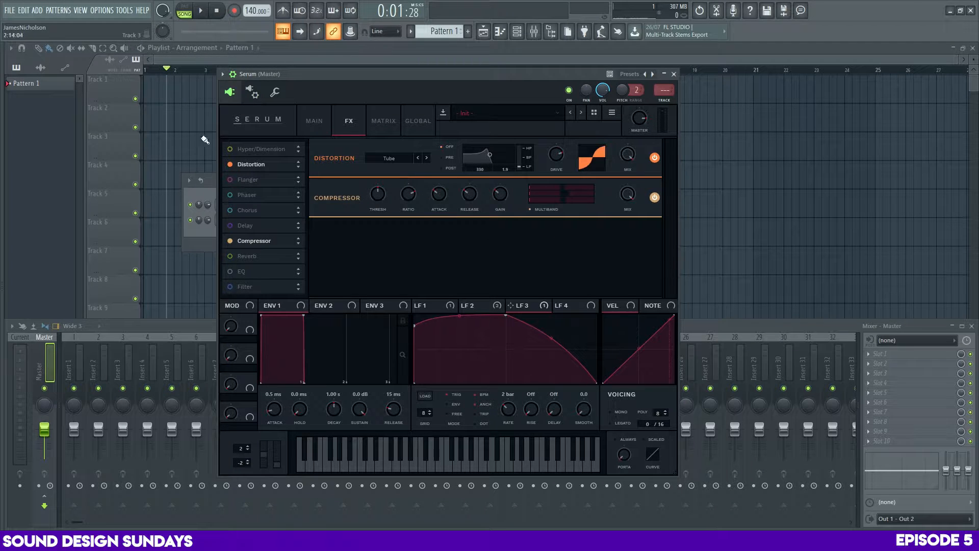
left_click_drag(381, 74, 399, 81)
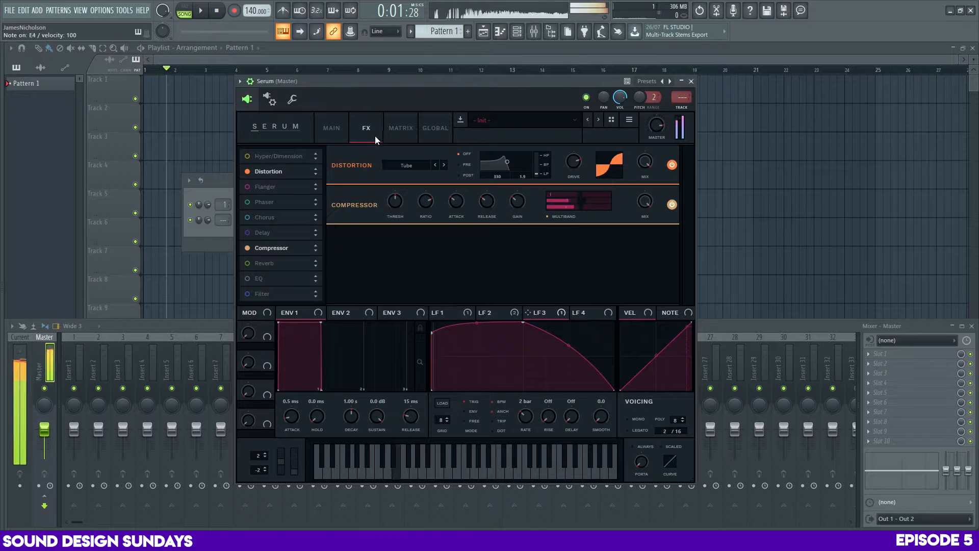
left_click_drag(574, 161, 577, 147)
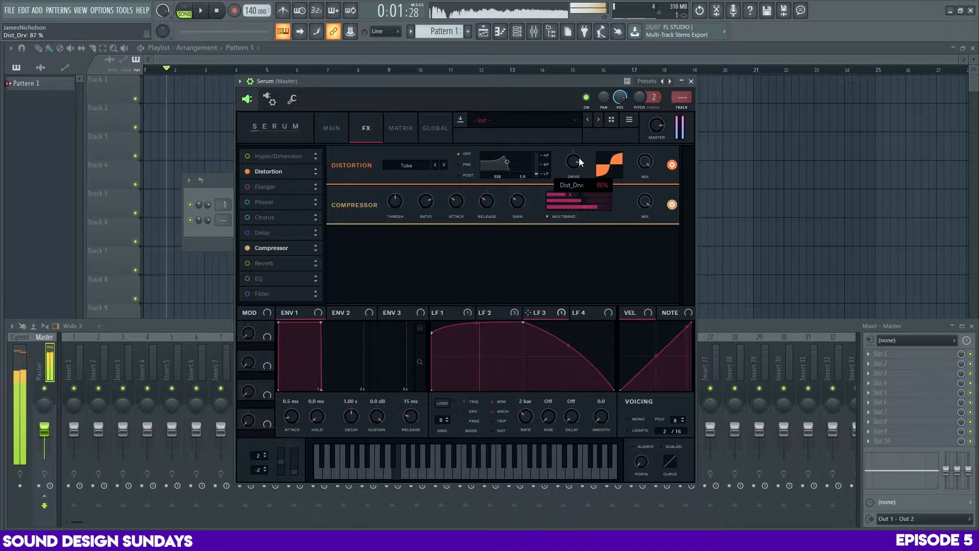
Enable the noise oscillator with the BrightWhite sample at about 8% level, and lower the master volume
left_click(331, 128)
left_click(250, 223)
left_click(271, 233)
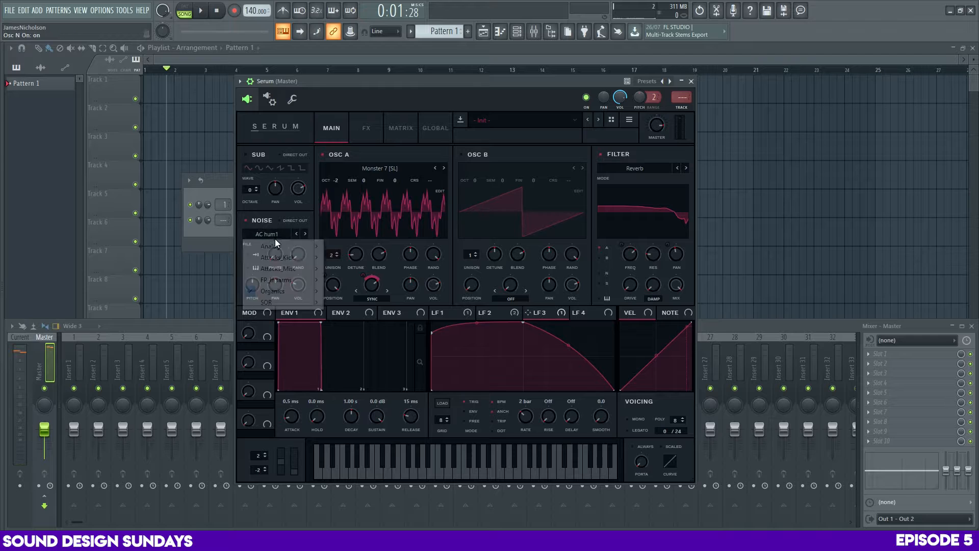
mouse_move(262, 246)
left_click(367, 289)
left_click_drag(301, 288, 297, 304)
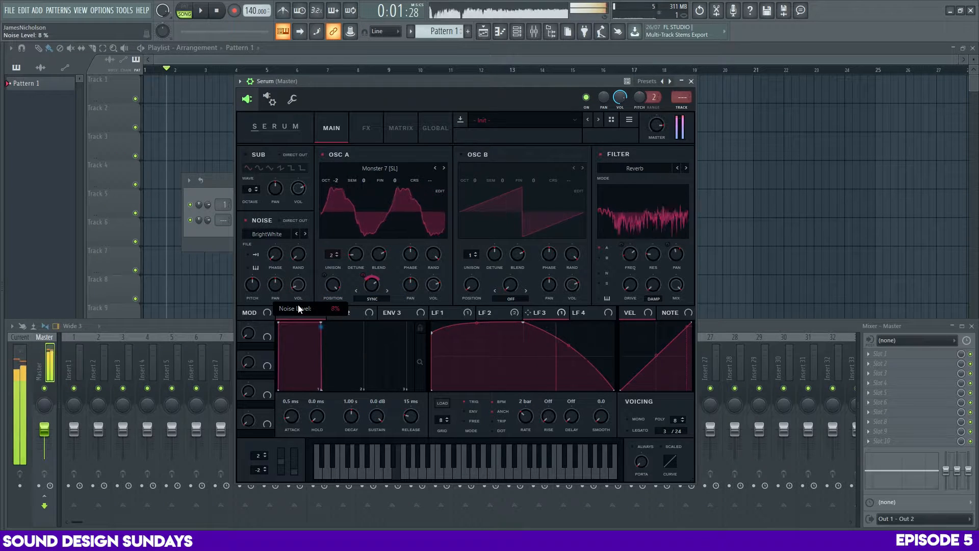
left_click_drag(654, 125, 645, 135)
Reshape LFO 3's falling curve with an earlier peak, and adjust oscillator A's warp modulation while auditioning a note
left_click_drag(570, 346, 578, 318)
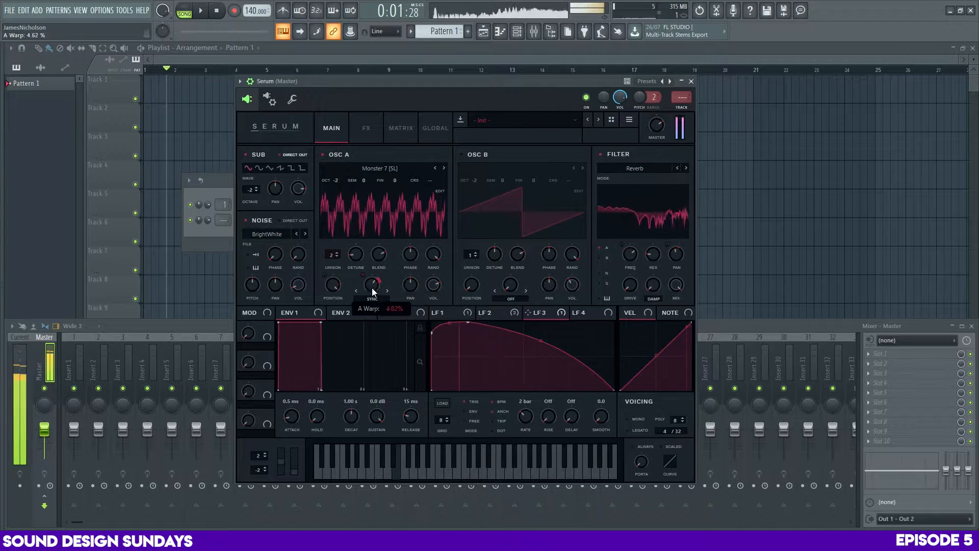
left_click_drag(371, 288, 369, 323)
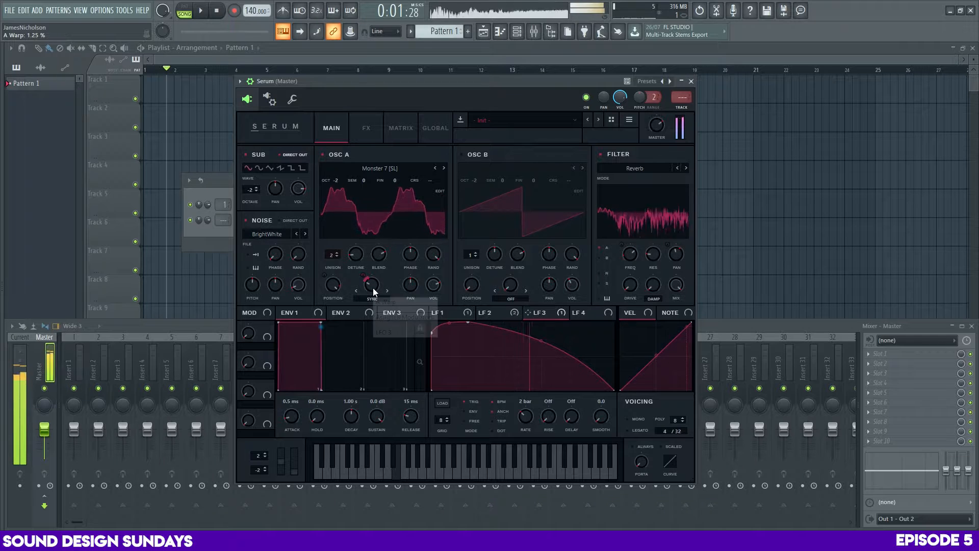
left_click_drag(373, 288, 371, 308)
key("c")
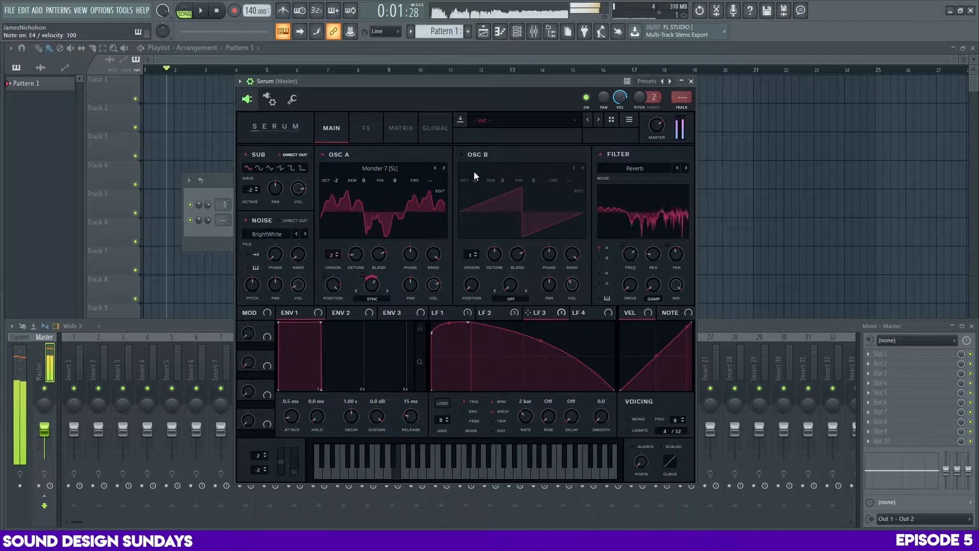
Add a filter effect of type Combs after the compressor and sweep its frequency up to about 1059 Hz
left_click(366, 128)
left_click(247, 293)
left_click(415, 245)
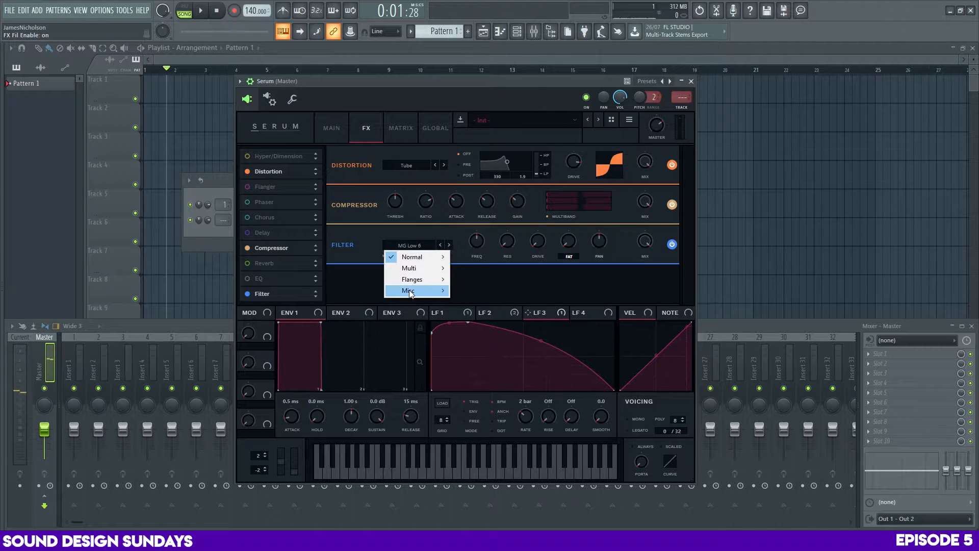
mouse_move(410, 290)
left_click(477, 122)
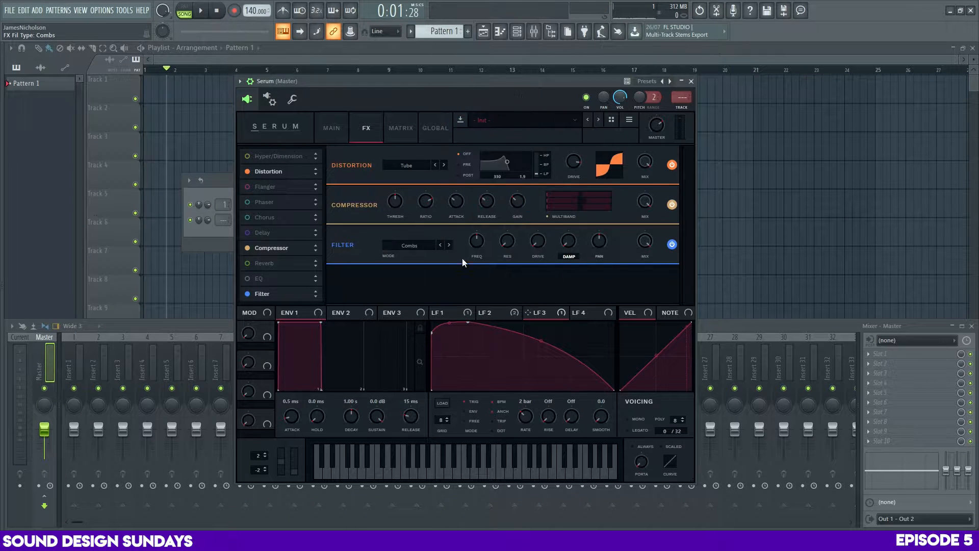
left_click_drag(476, 265, 485, 230)
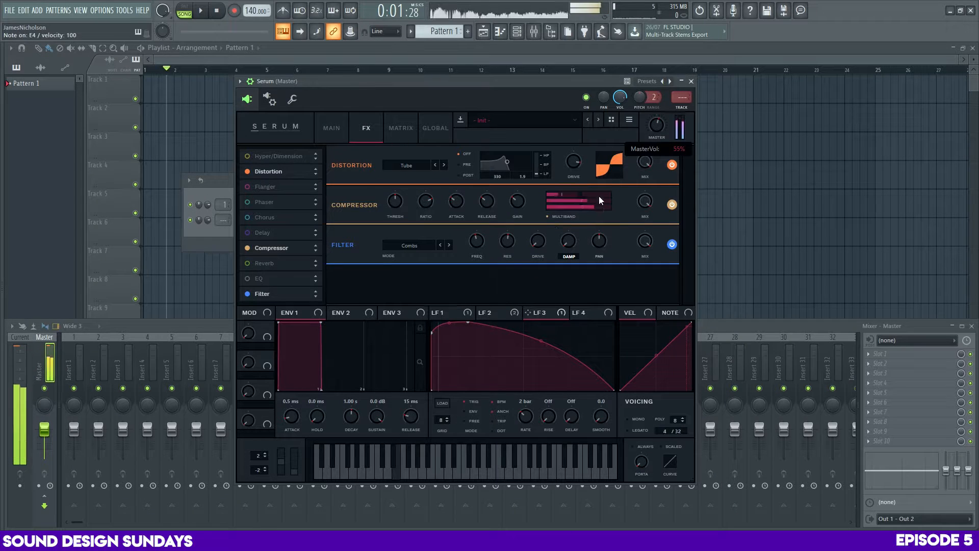
left_click_drag(483, 268, 485, 227)
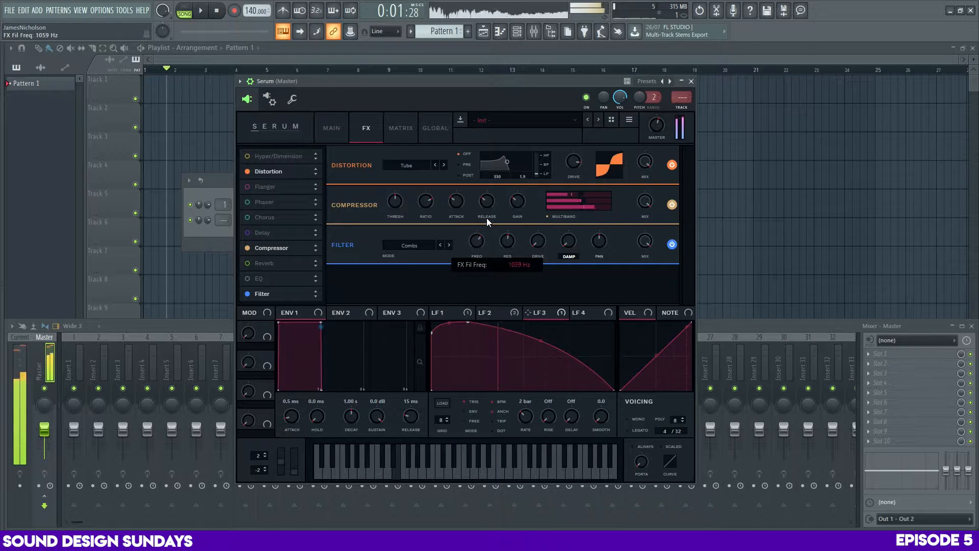
Insert the Limiter plugin in an empty effect slot on the master mixer track
left_click(873, 383)
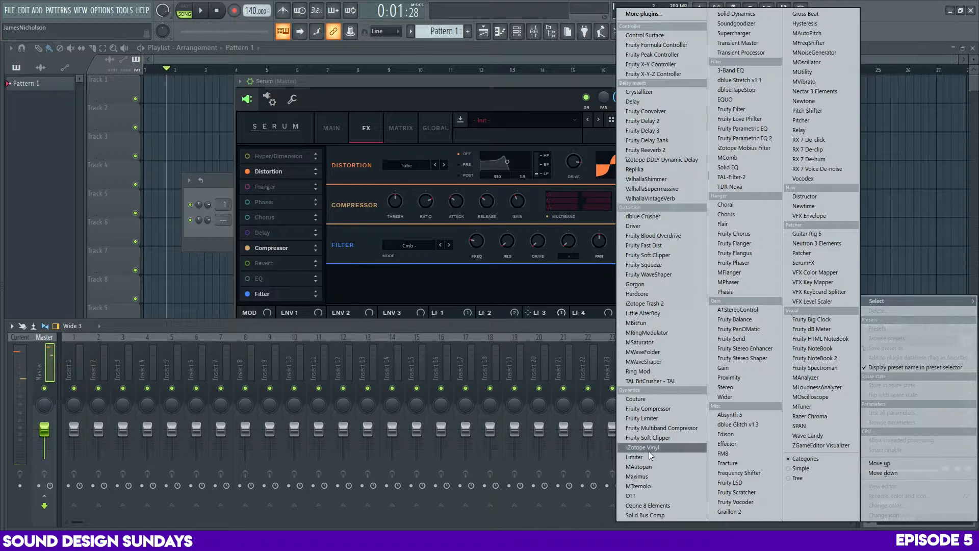
left_click(649, 456)
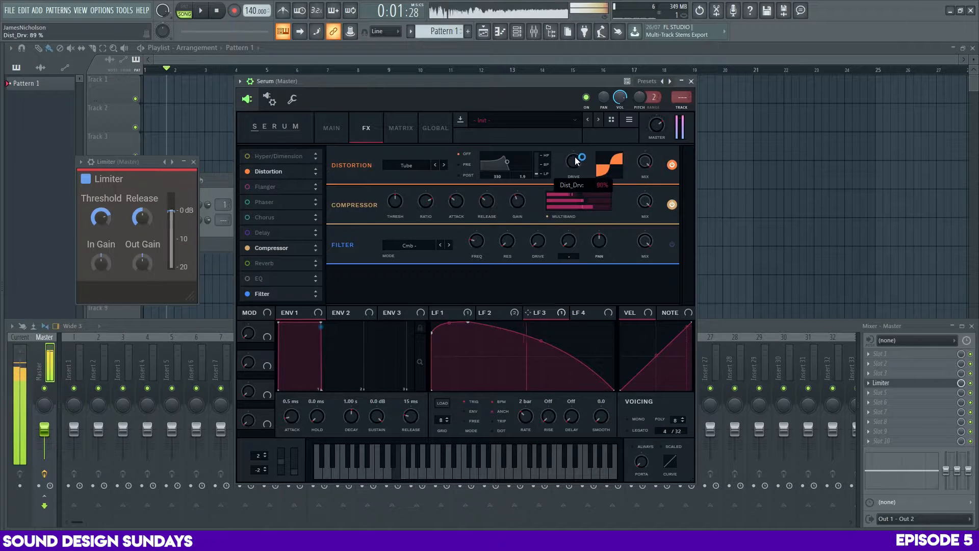
Try the Lin.Fold distortion type with a higher drive amount
left_click(407, 165)
left_click(420, 235)
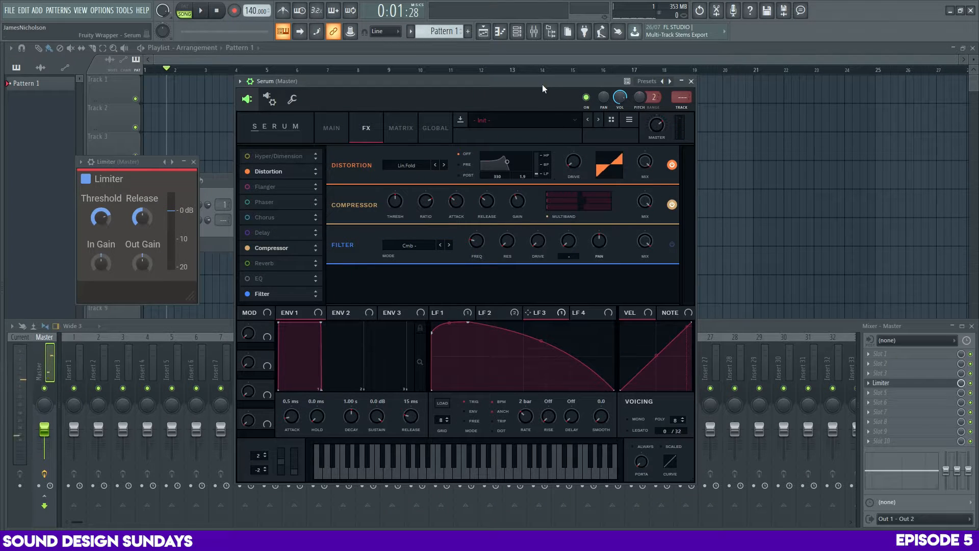
left_click_drag(574, 164, 575, 151)
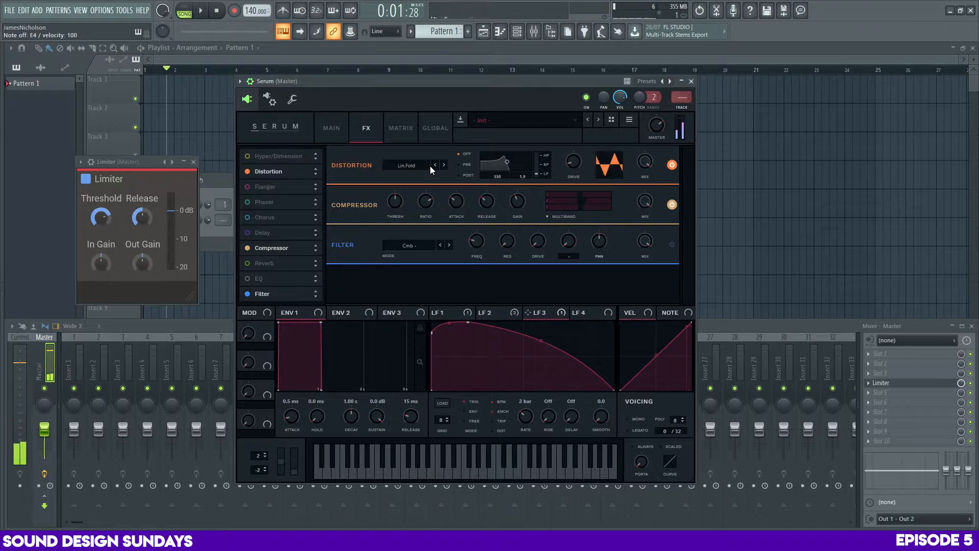
Set the distortion type to Asym, lower its drive and modulate the drive with LFO 3 while auditioning a note
left_click(407, 165)
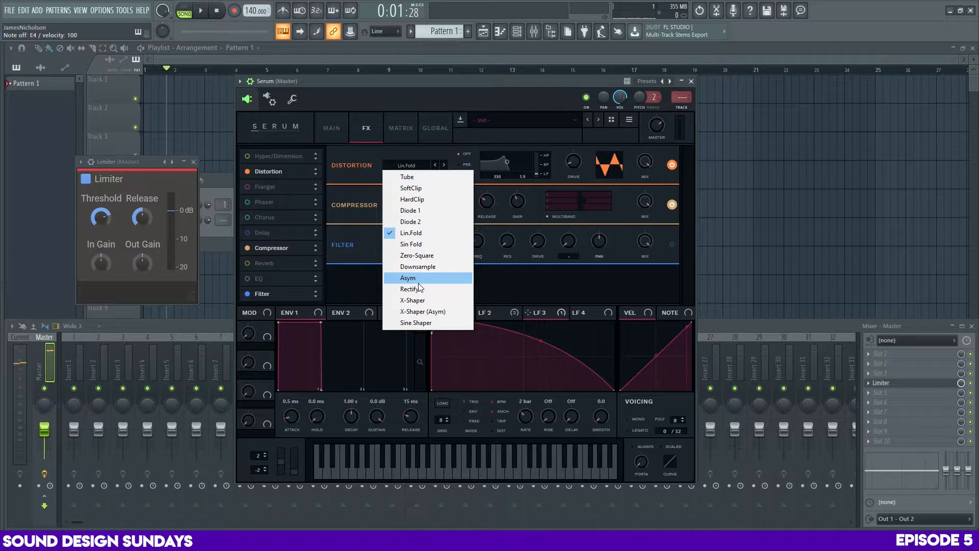
left_click(418, 281)
left_click_drag(572, 153, 575, 185)
left_click_drag(529, 312, 570, 201)
key("c")
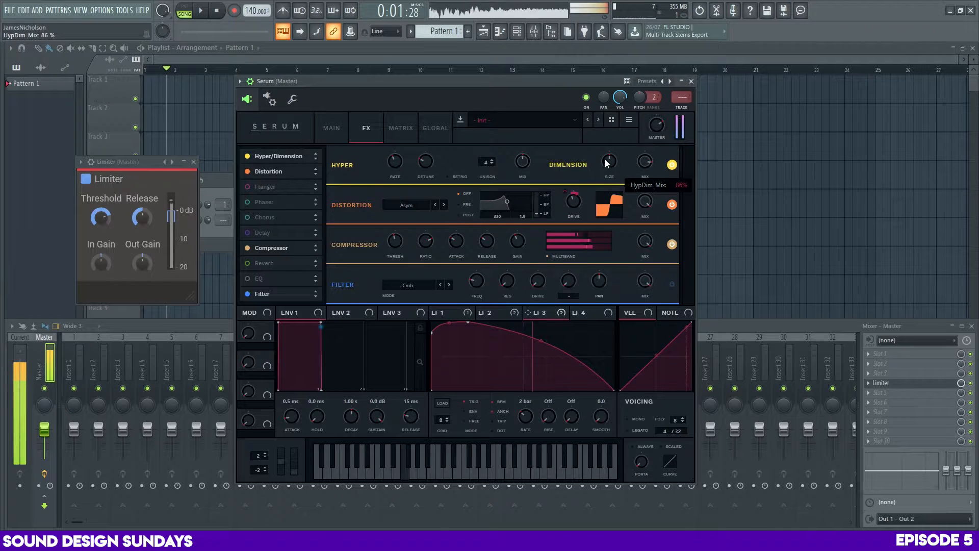
Set the Dimension effect's size to about 7% and its mix to about 45%
left_click_drag(608, 161, 610, 220)
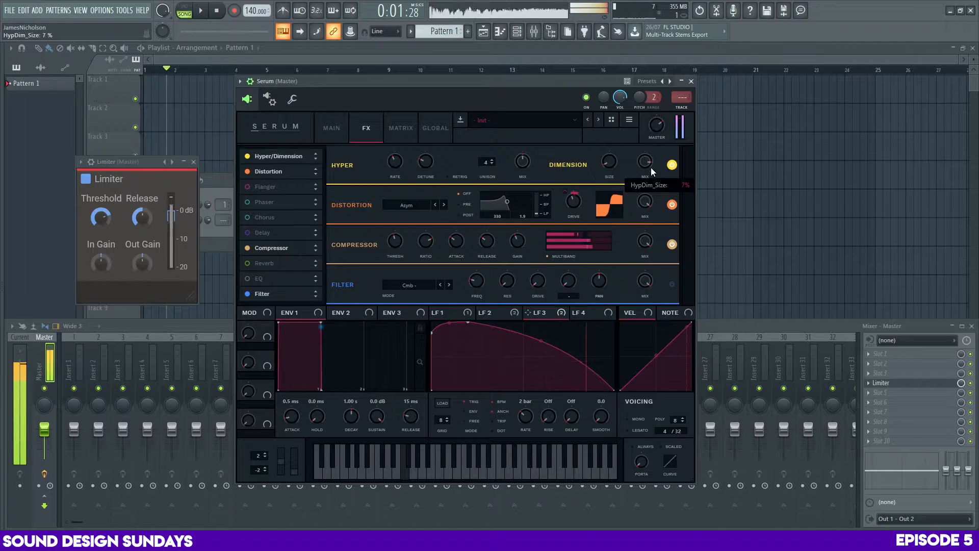
mouse_move(650, 167)
left_mouse_down()
mouse_move(649, 179)
mouse_move(651, 160)
left_mouse_up()
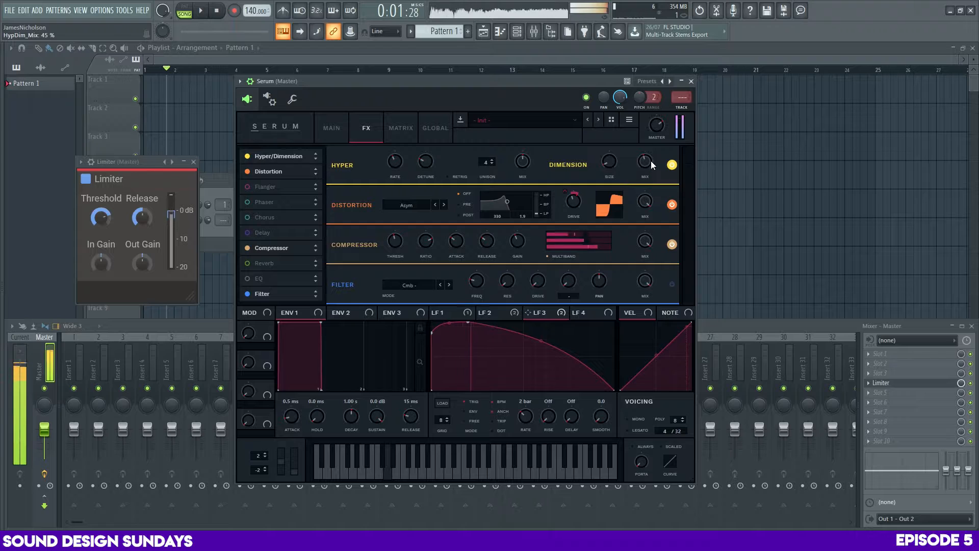
mouse_move(525, 163)
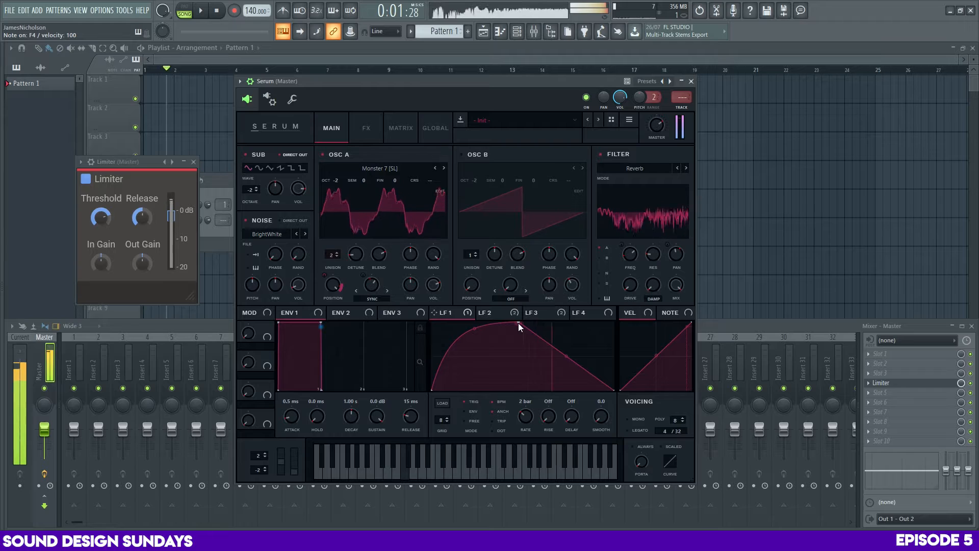
Move LFO 1's peak close to the start of its cycle, and adjust oscillator A's wavetable position and warp while auditioning a note
left_click_drag(518, 323, 605, 294)
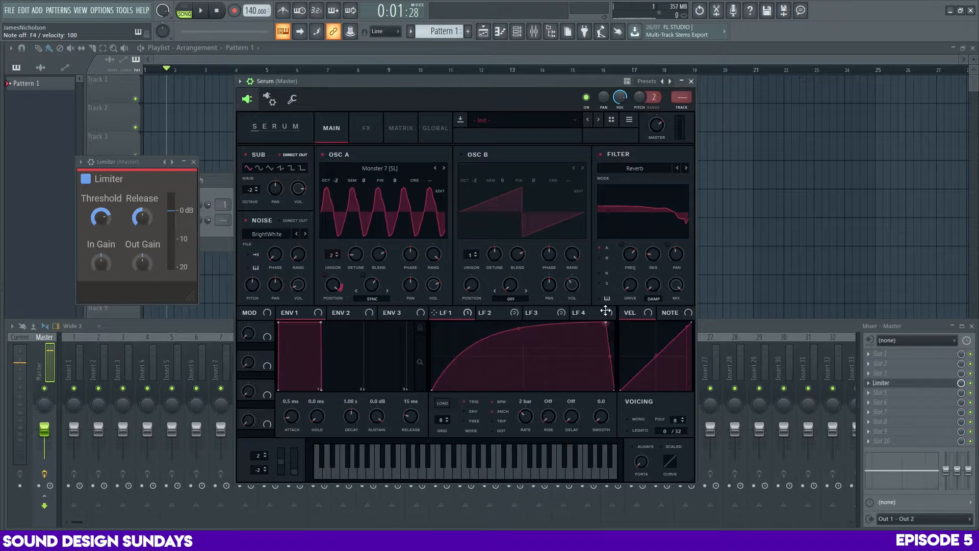
left_click_drag(606, 322, 444, 308)
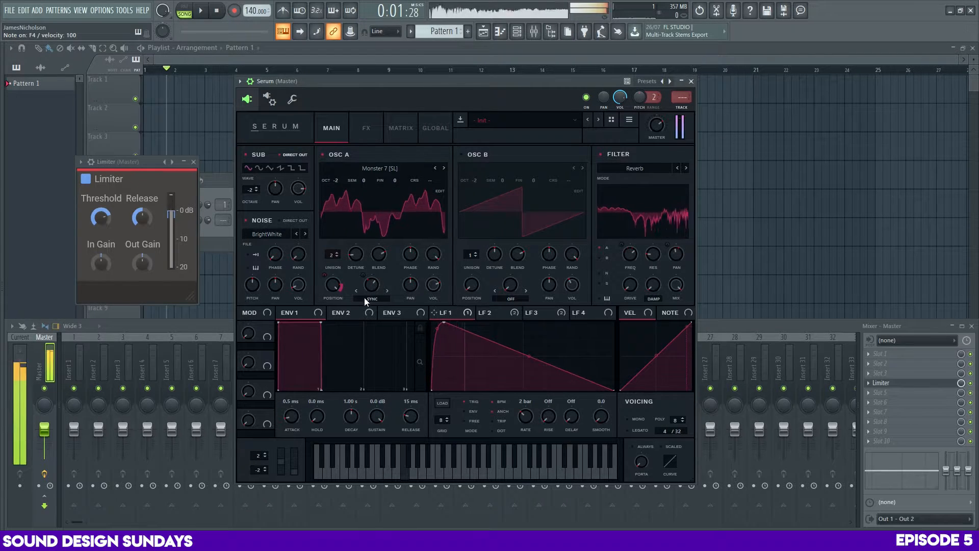
left_click_drag(333, 284, 335, 331)
left_click_drag(332, 284, 375, 309)
left_click(362, 276)
key("v")
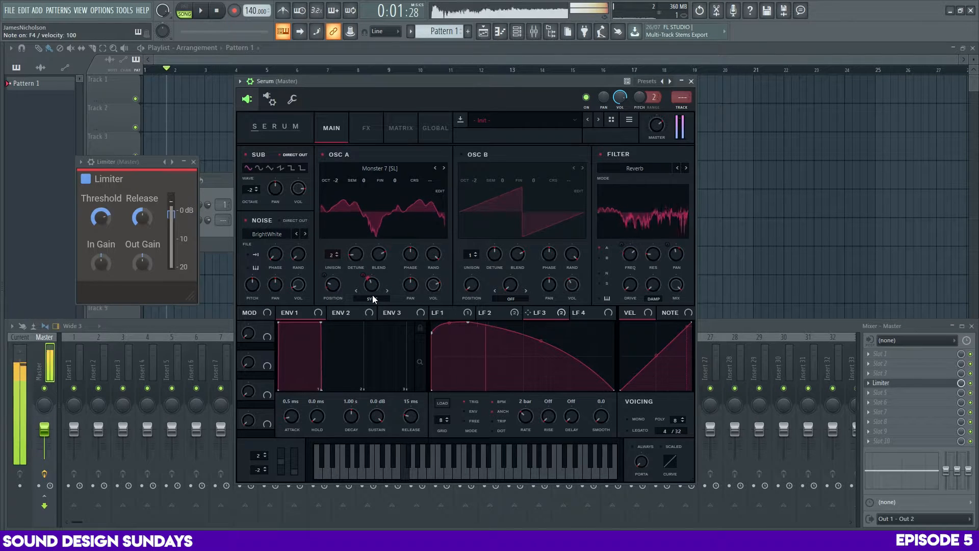
Set oscillator A's warp mode to Bend - and adjust its warp amount and LFO 3 modulation depth while auditioning notes
left_click(372, 296)
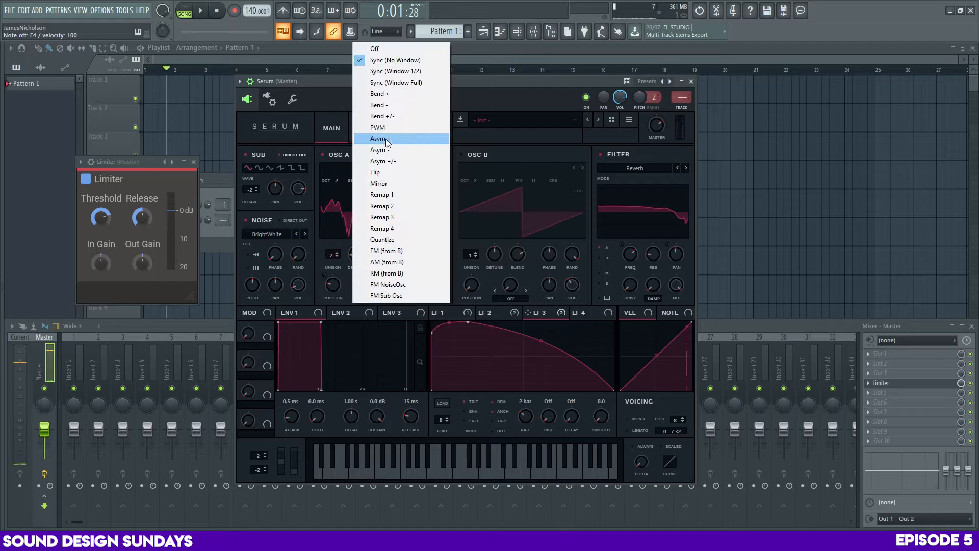
left_click(387, 104)
key("v")
left_click_drag(374, 287, 368, 309)
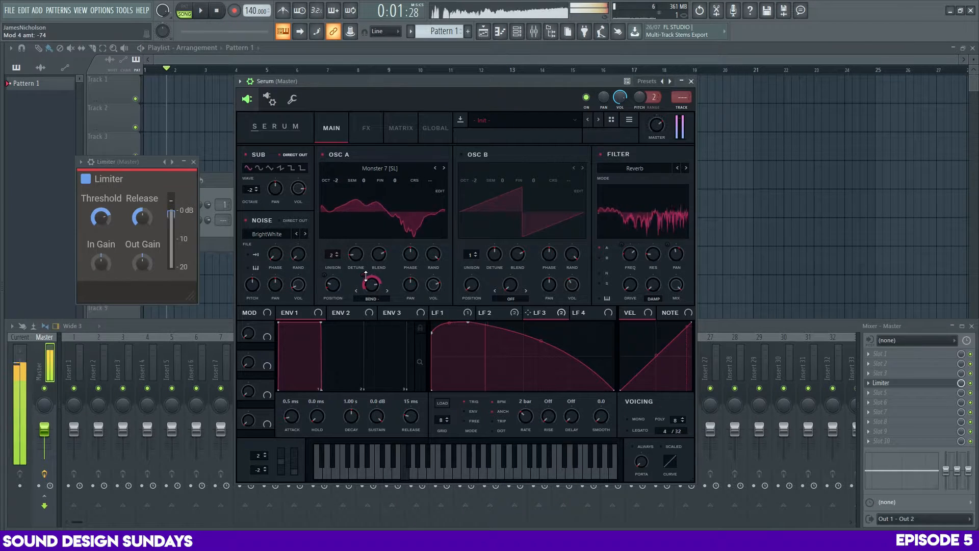
key("x")
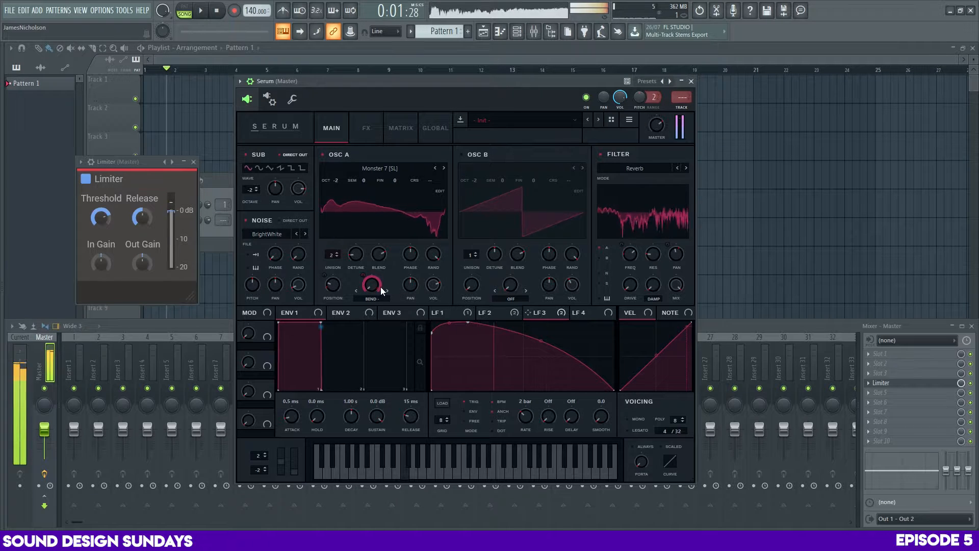
Try the BN 12 type on the effects filter and sweep its frequency
left_click(366, 128)
left_click(414, 171)
mouse_move(419, 193)
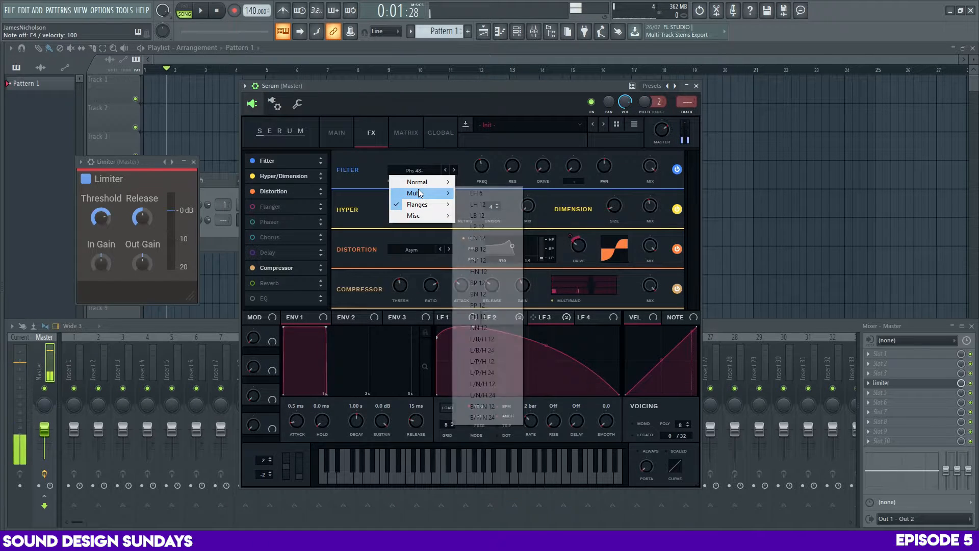
left_click(489, 294)
left_click_drag(482, 174, 489, 149)
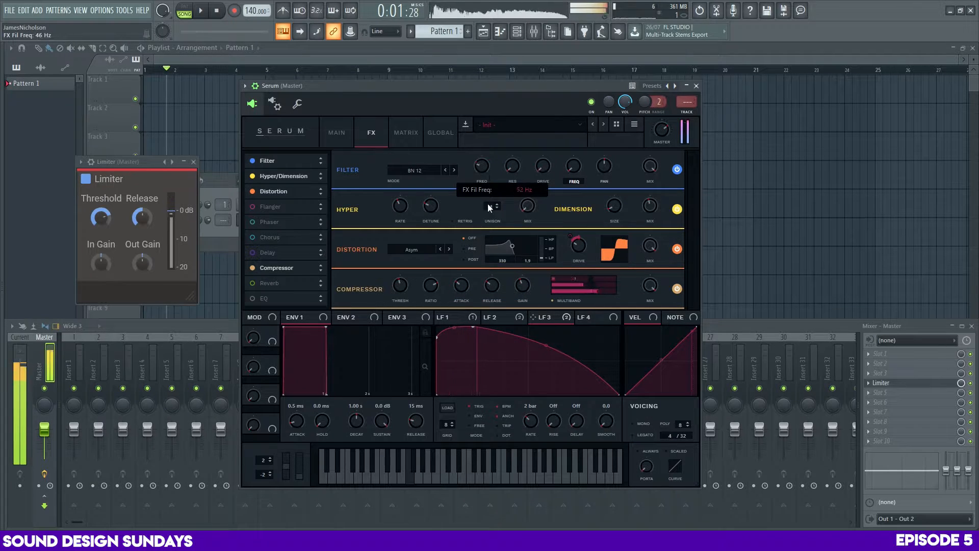
Switch the effects filter to LN 12 and adjust its two frequency amounts
left_click(415, 170)
left_click(486, 238)
left_click_drag(481, 166, 578, 231)
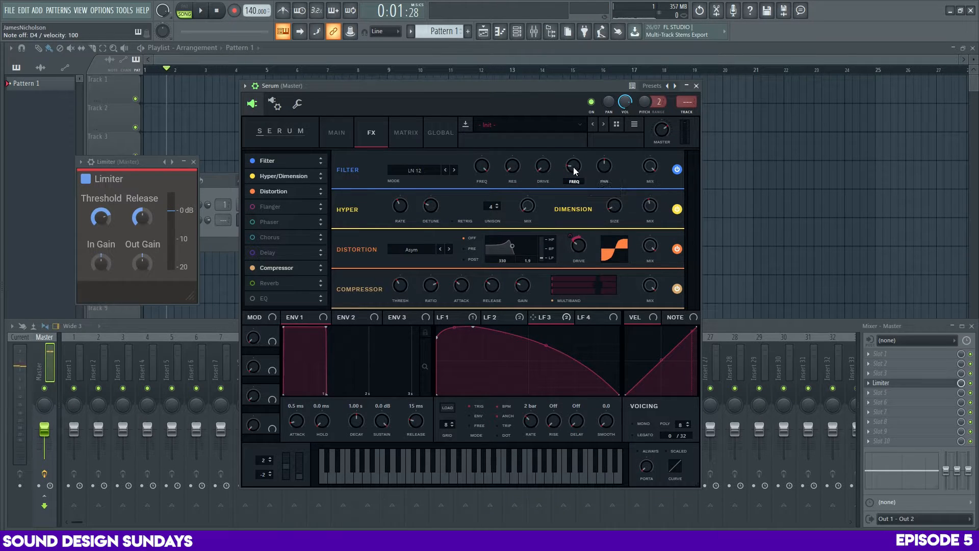
left_click_drag(575, 170, 578, 184)
Modulate the effects filter's second frequency with LFO 1, set its base value to 0% and audition a note
left_click(472, 319)
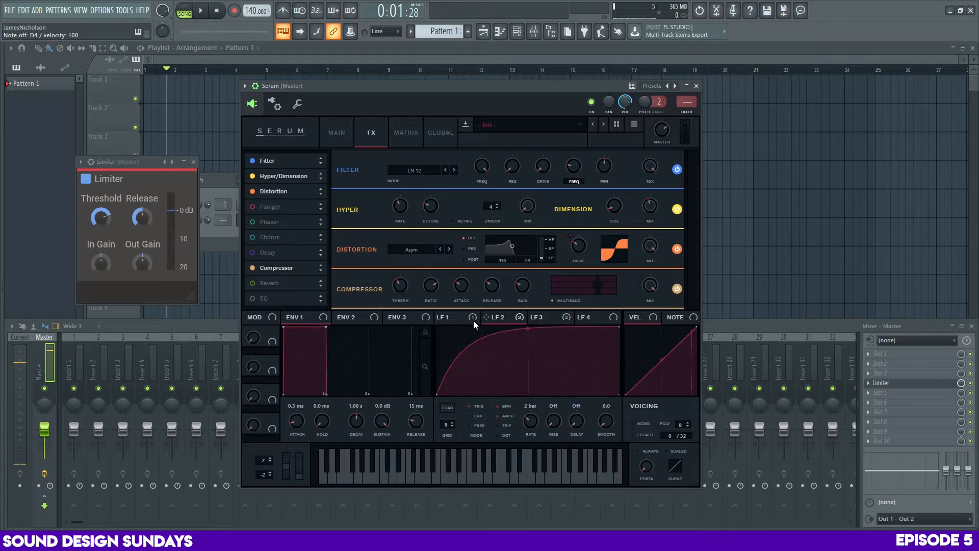
left_click_drag(568, 163, 573, 224)
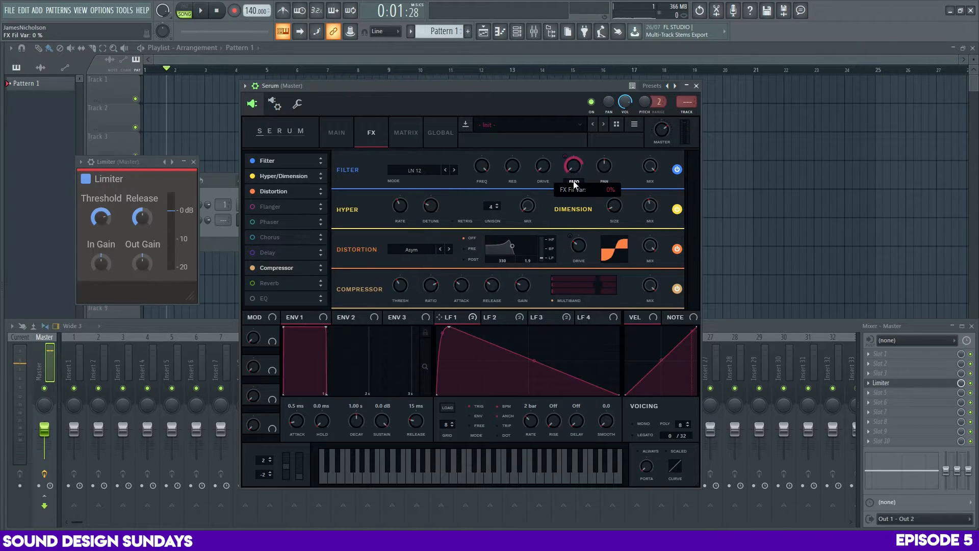
left_click_drag(574, 185, 573, 194)
key("x")
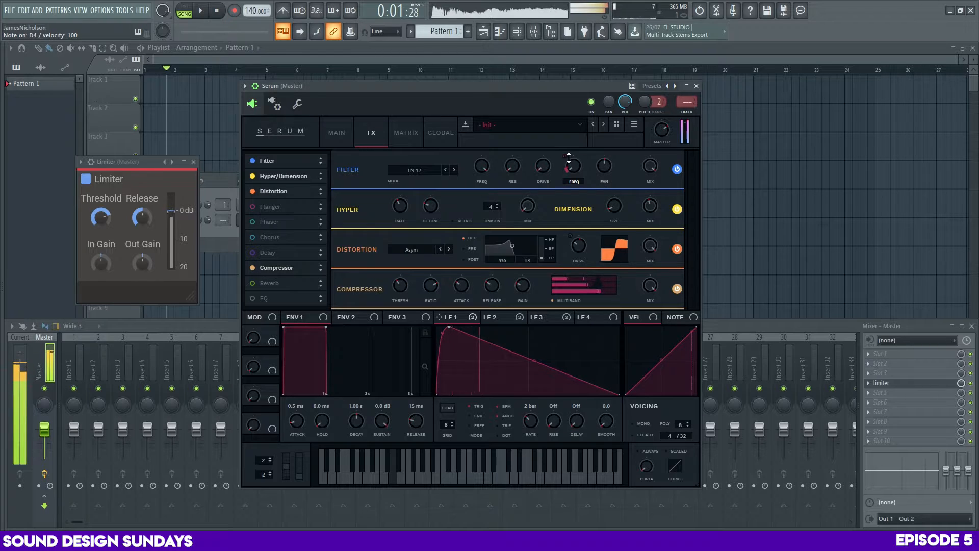
Replace the LFO 1 modulation on the effects filter's second frequency with LFO 4 at a 2 bar rate and adjust the amount
right_click(567, 158)
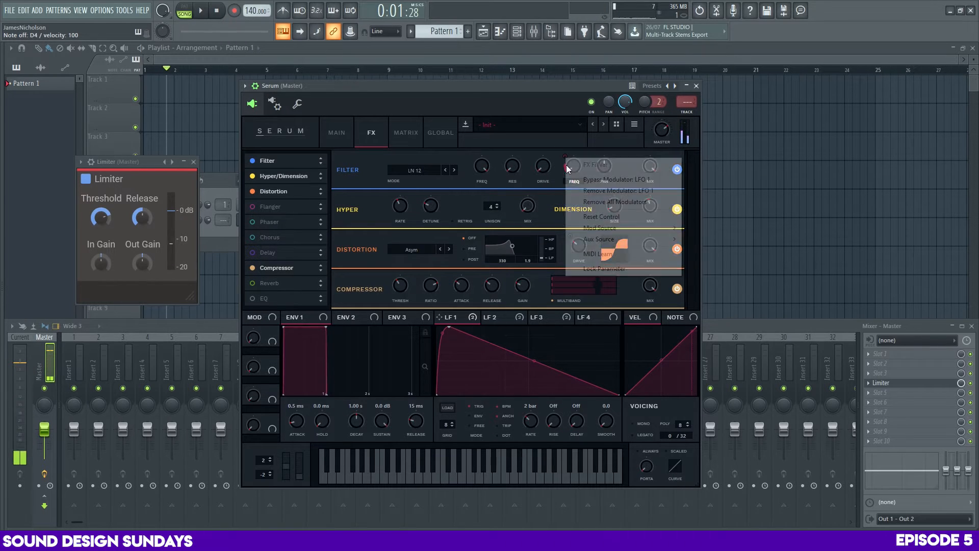
left_click(587, 215)
left_click(587, 317)
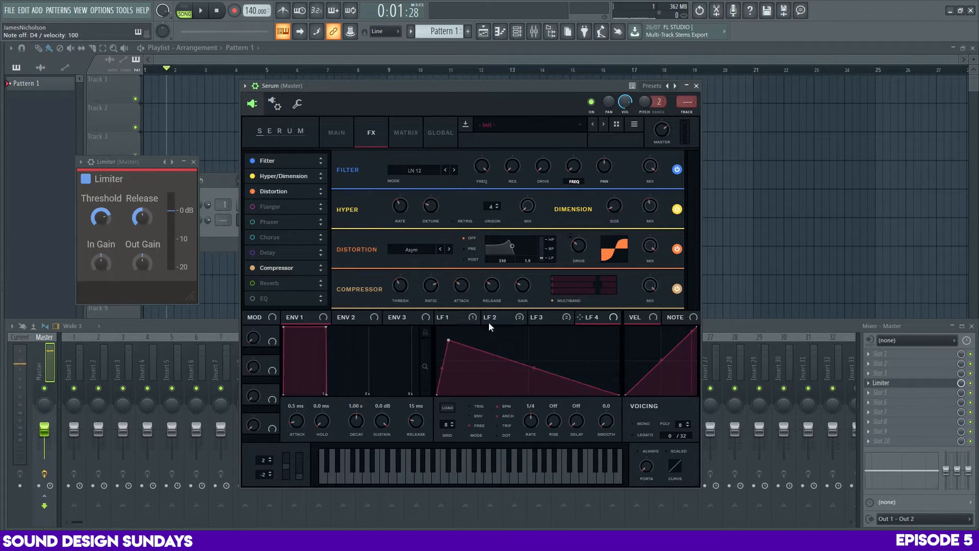
left_click_drag(611, 260, 574, 166)
left_click_drag(532, 422, 554, 383)
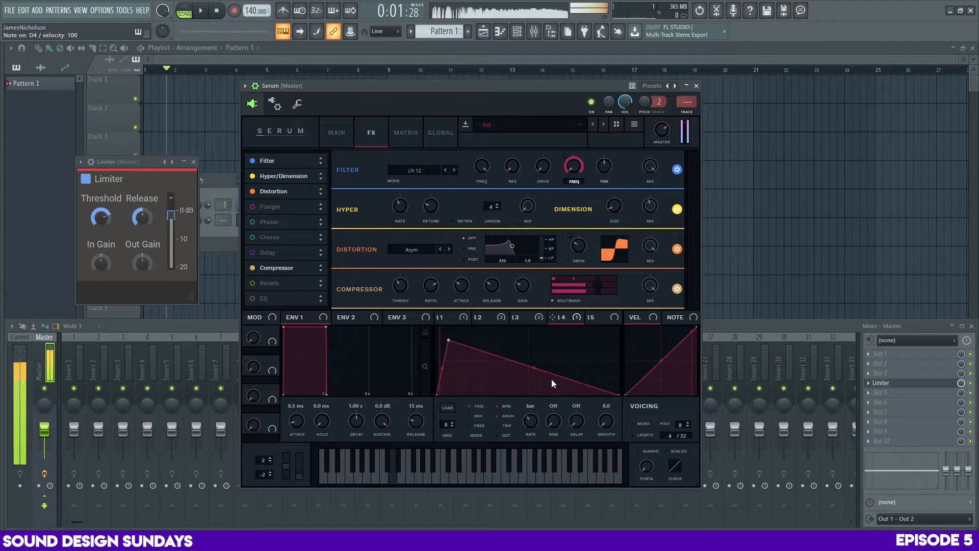
left_click_drag(572, 166, 570, 196)
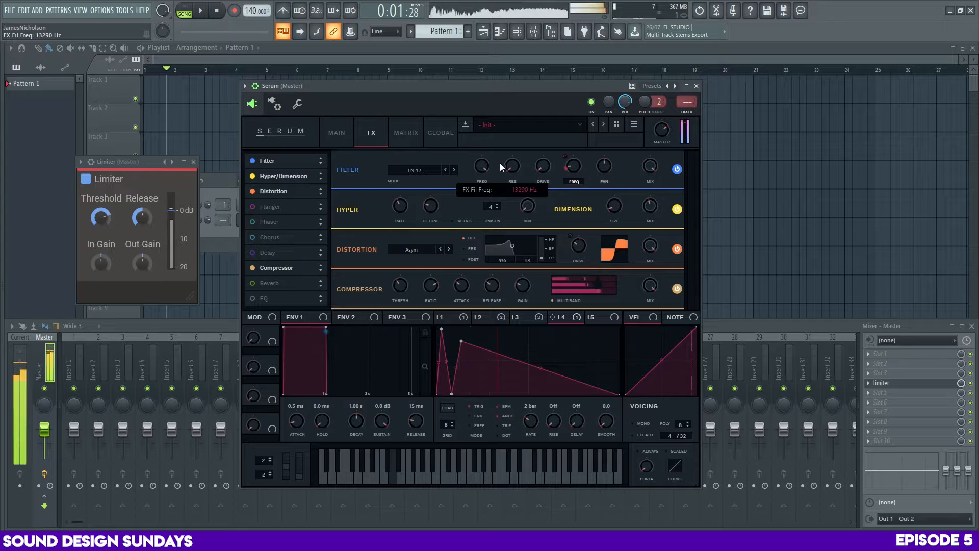
Sweep the LN 12 effects filter's first frequency down and up while a note plays
left_click_drag(501, 166, 503, 265)
left_click_drag(498, 154, 494, 257)
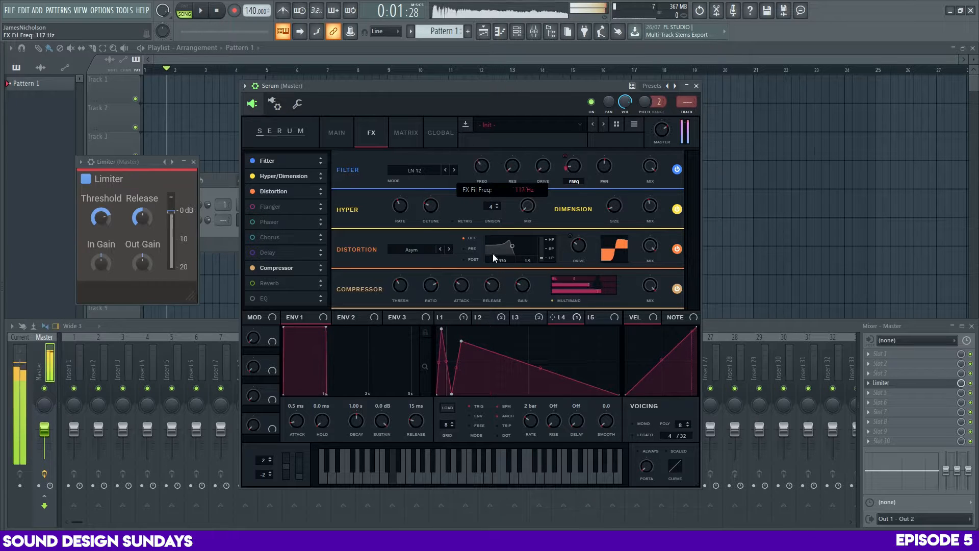
left_click_drag(498, 198, 501, 269)
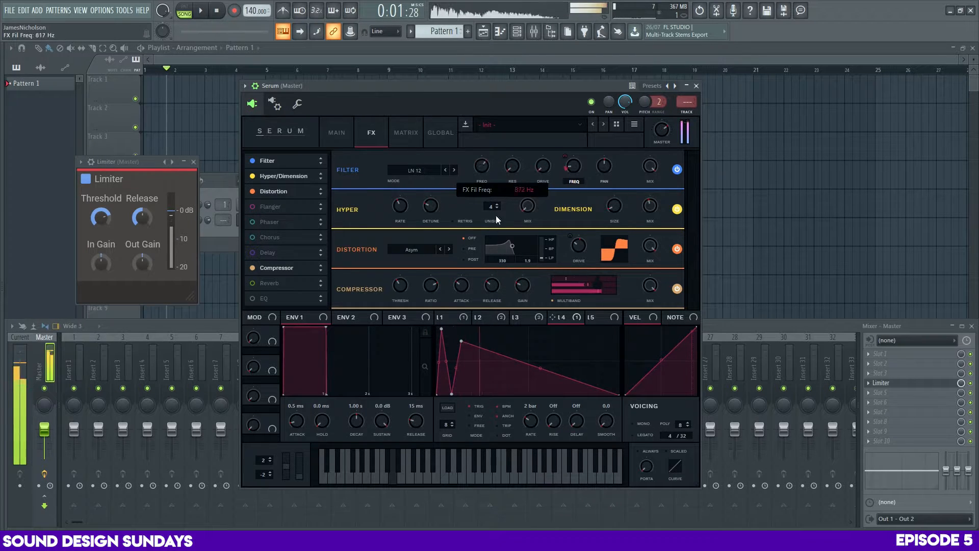
left_click_drag(497, 219, 497, 230)
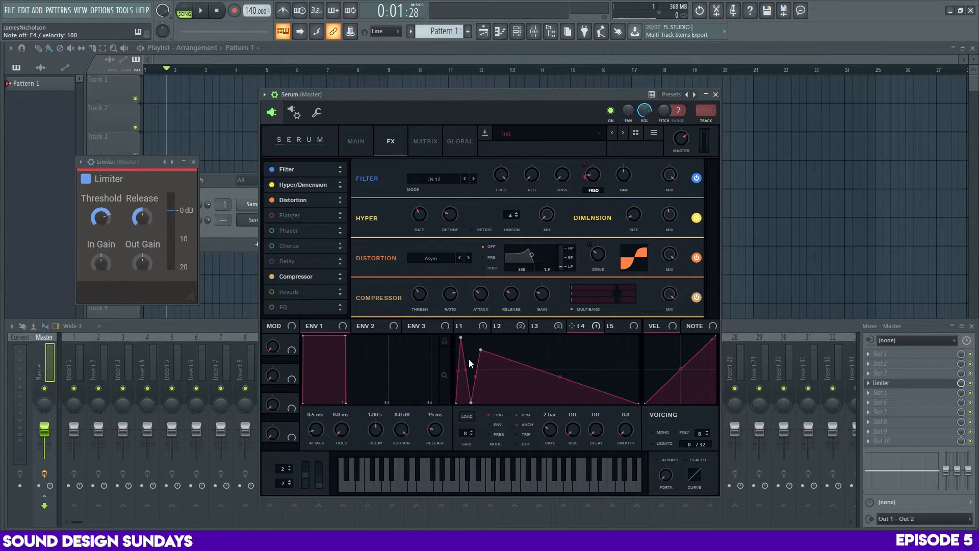
Switch the effects filter to Low 6 and modulate its frequency with LFO 5 while auditioning notes
key("c")
key("c")
left_click_drag(509, 174, 511, 241)
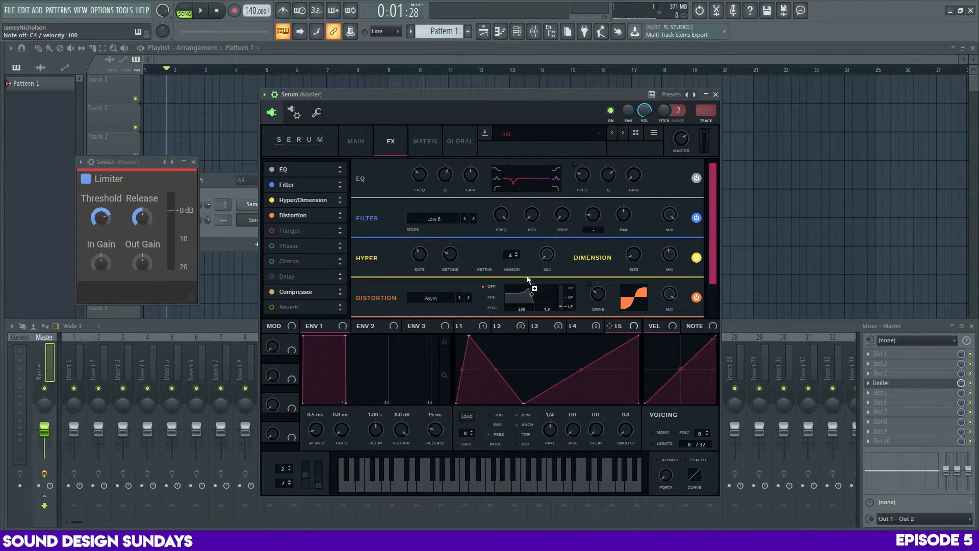
left_click_drag(527, 279, 488, 326)
left_click_drag(492, 204, 510, 126)
key("c")
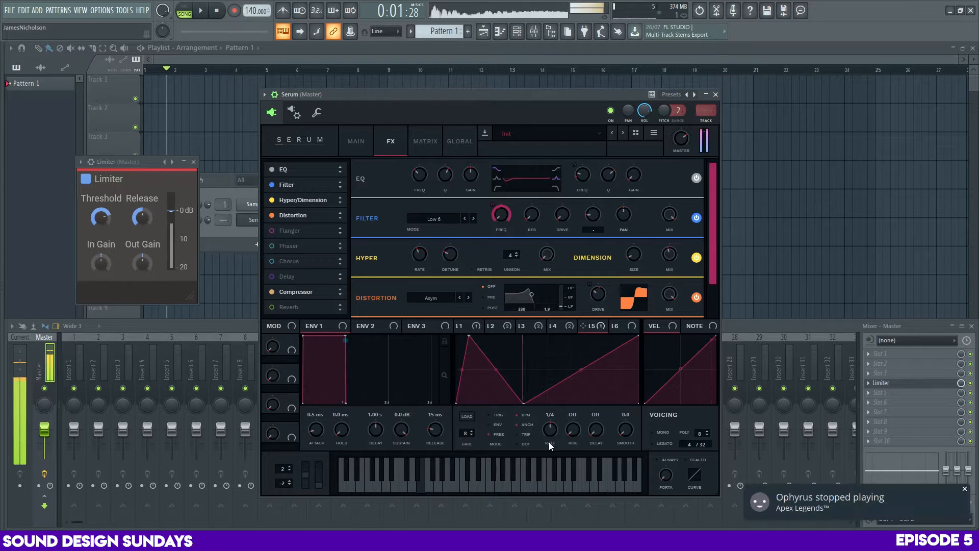
Try the Low 12 and Low 24 filter types with LFO 5 at 1/8, adjusting its modulation depth and rate while auditioning notes
key("c")
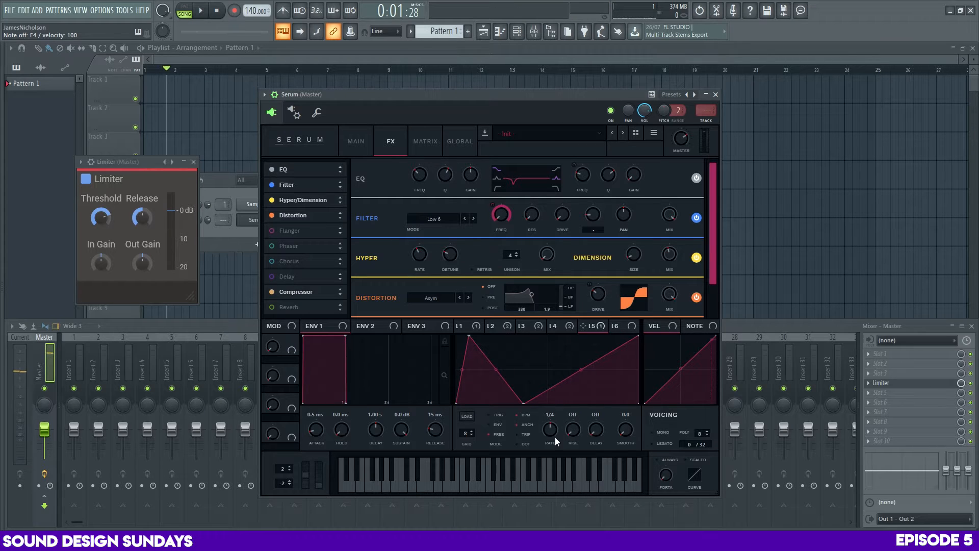
key("c")
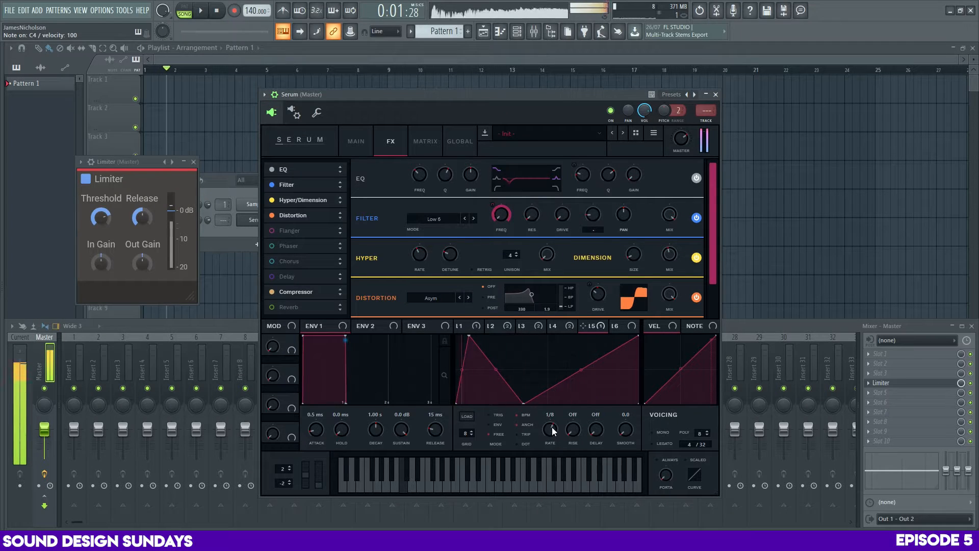
left_click(473, 218)
left_click(473, 218)
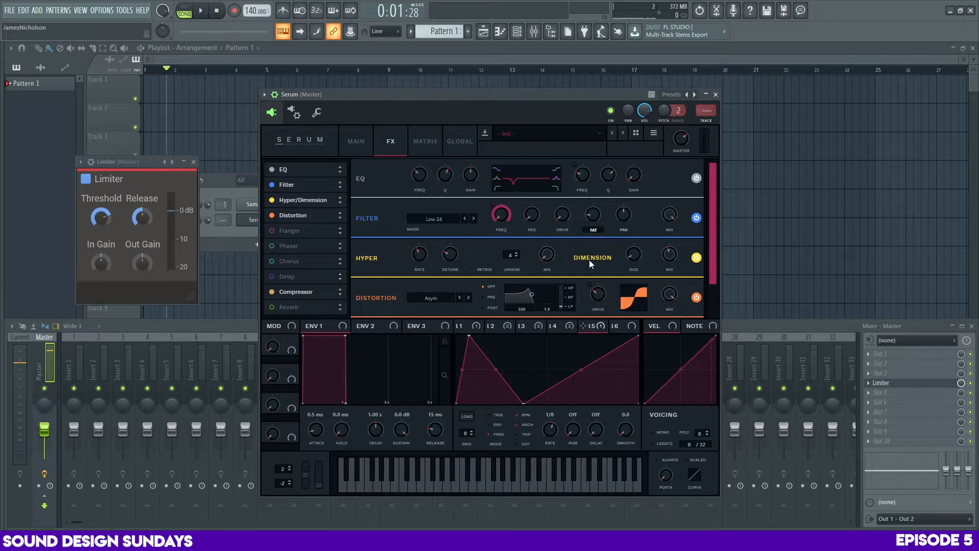
key("z")
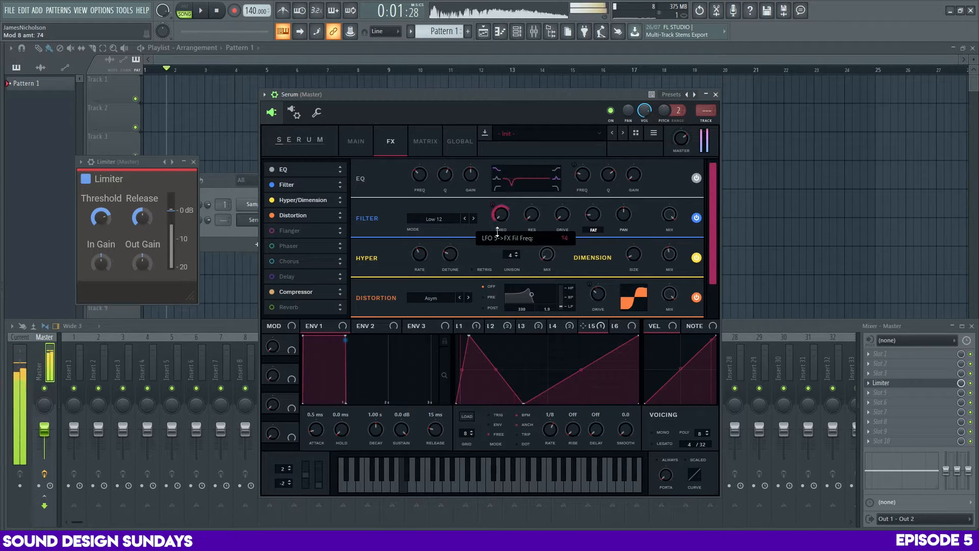
left_click_drag(497, 238, 495, 185)
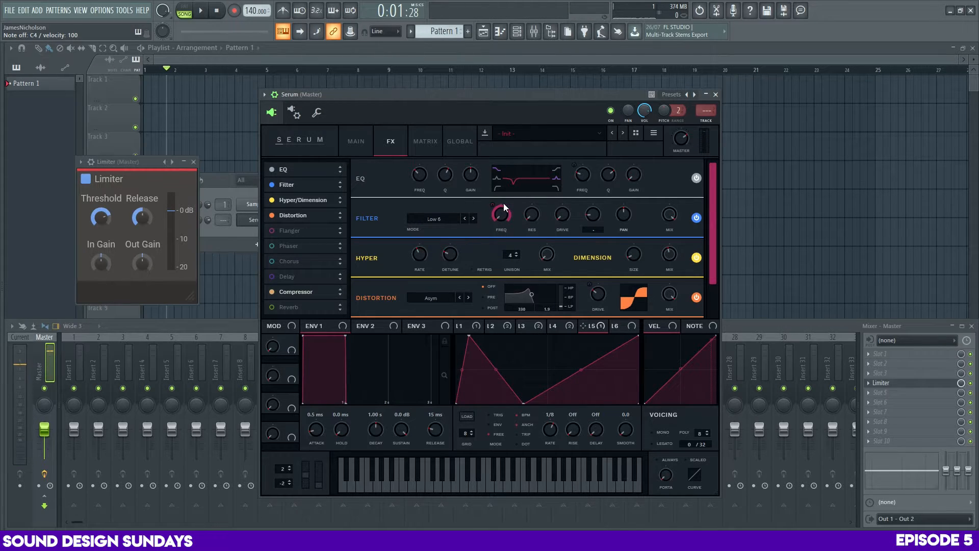
left_click_drag(555, 425, 552, 443)
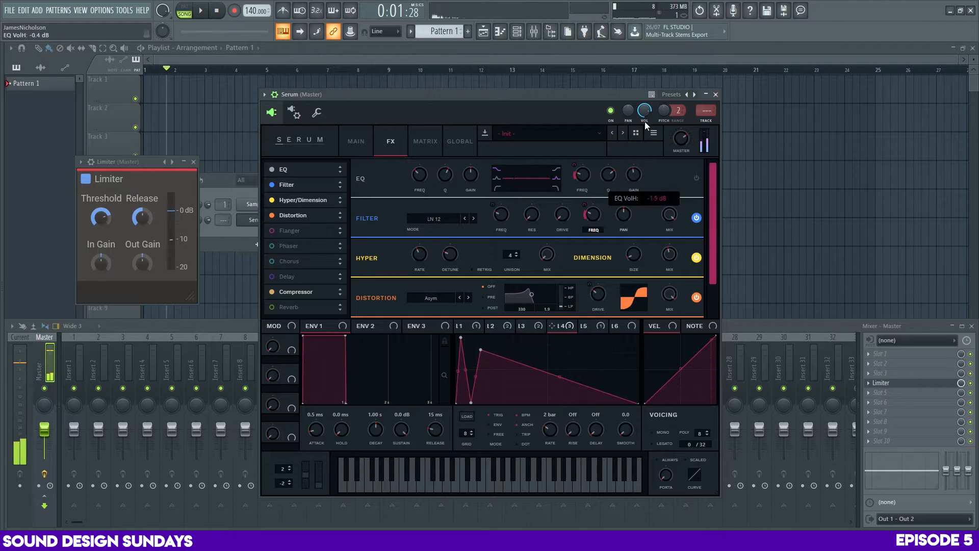
Enable the EQ, delete the low point between LFO 4's two peaks and lower its second peak
left_click(698, 177)
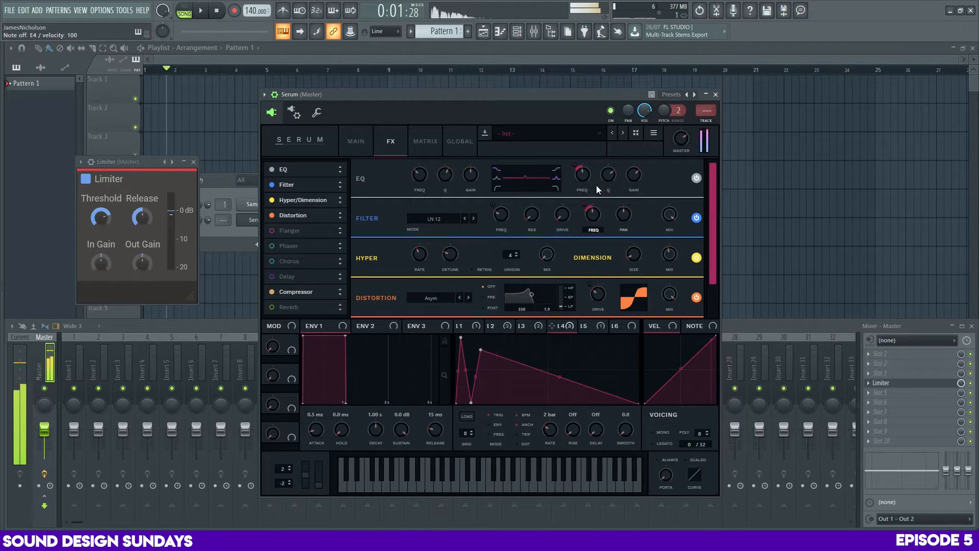
left_click(621, 326)
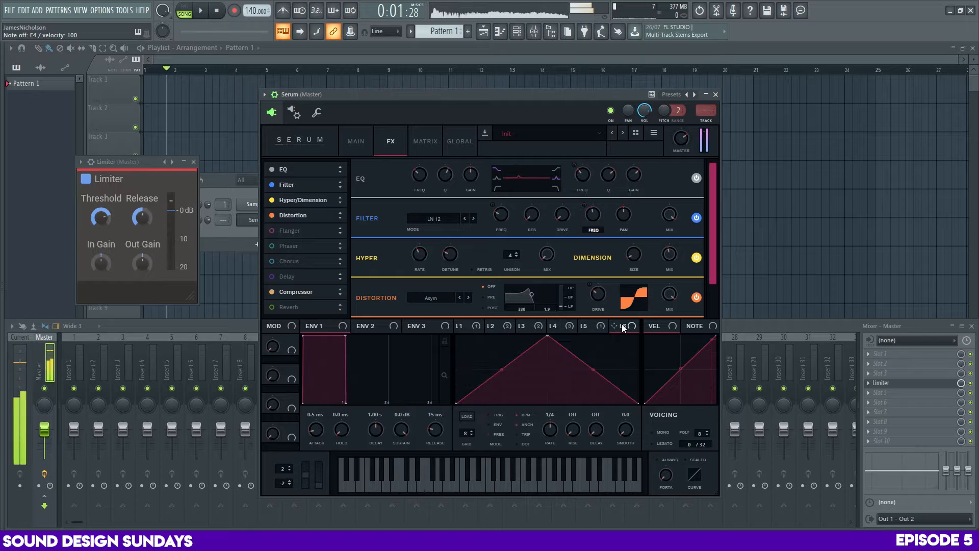
left_click(555, 326)
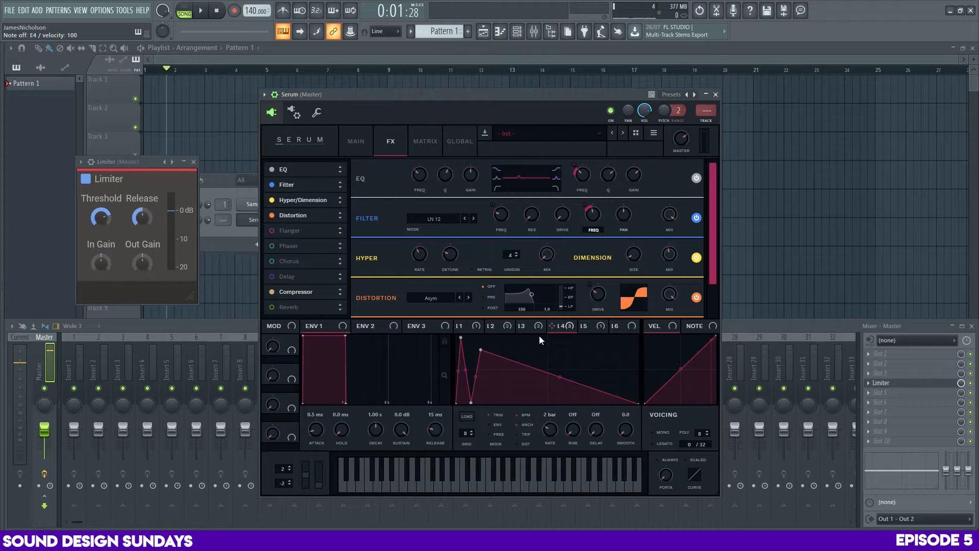
double_click(471, 402)
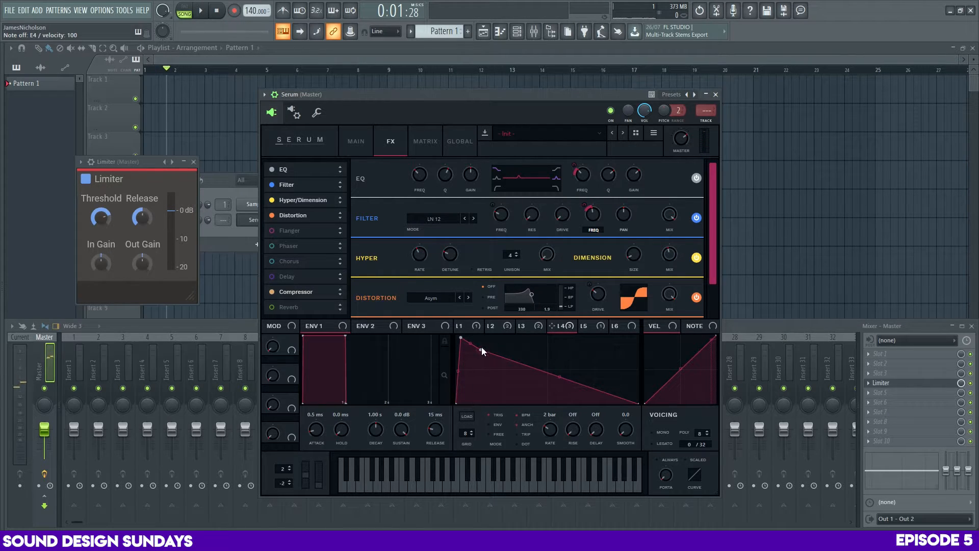
left_click_drag(481, 350, 484, 367)
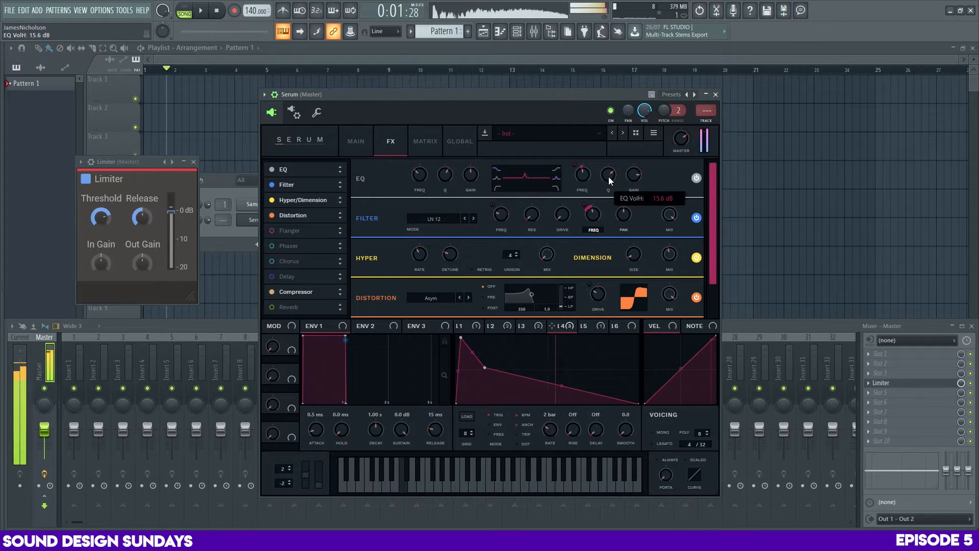
Raise the EQ's high-band gain and compare the sound with the EQ bypassed and enabled
left_click_drag(609, 180, 637, 165)
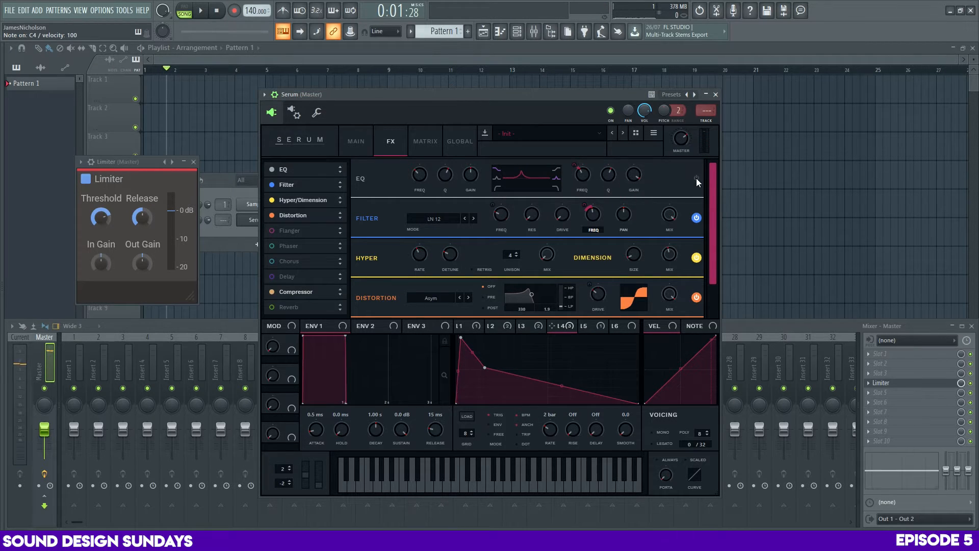
left_click(696, 178)
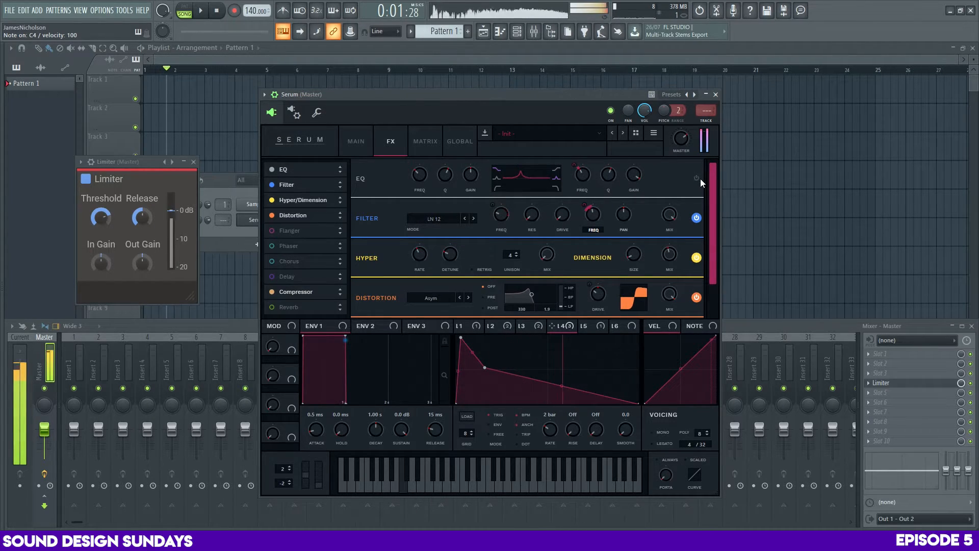
left_click(696, 178)
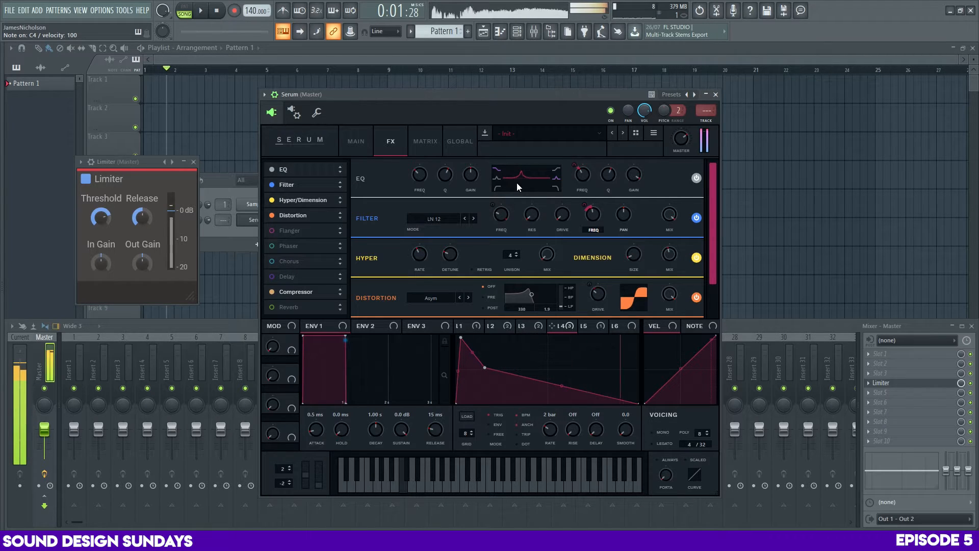
Modulate the EQ's high-band gain with LFO 2 at a depth of about 48 and audition a note
left_click(497, 326)
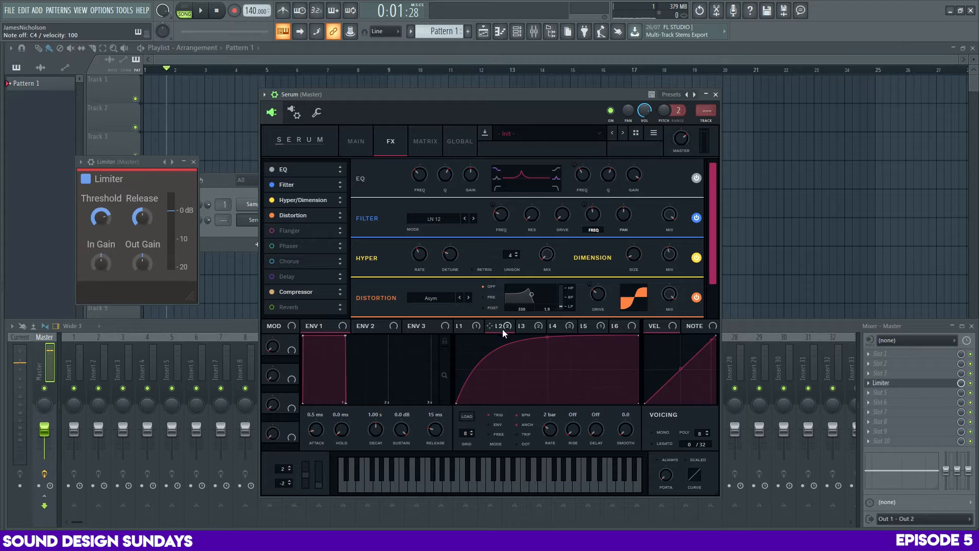
left_click_drag(502, 331, 613, 256)
left_click_drag(634, 179, 627, 148)
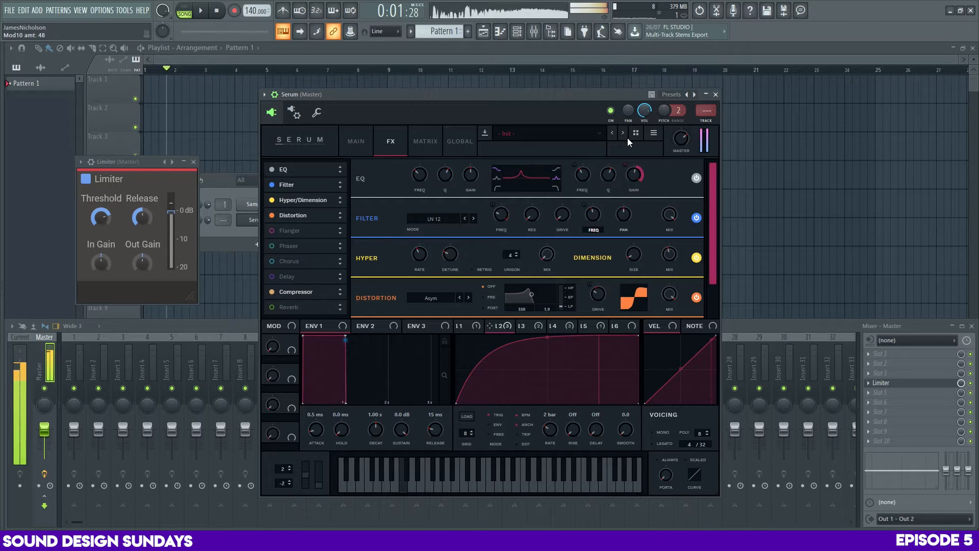
key("c")
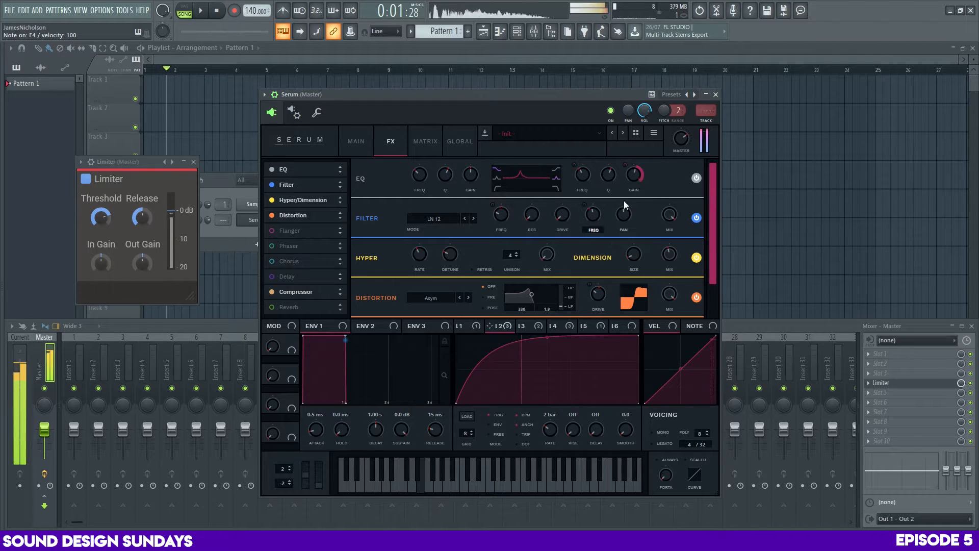
Shift the low point of LFO 5's curve slightly earlier and adjust the distortion drive while auditioning notes
left_click(587, 326)
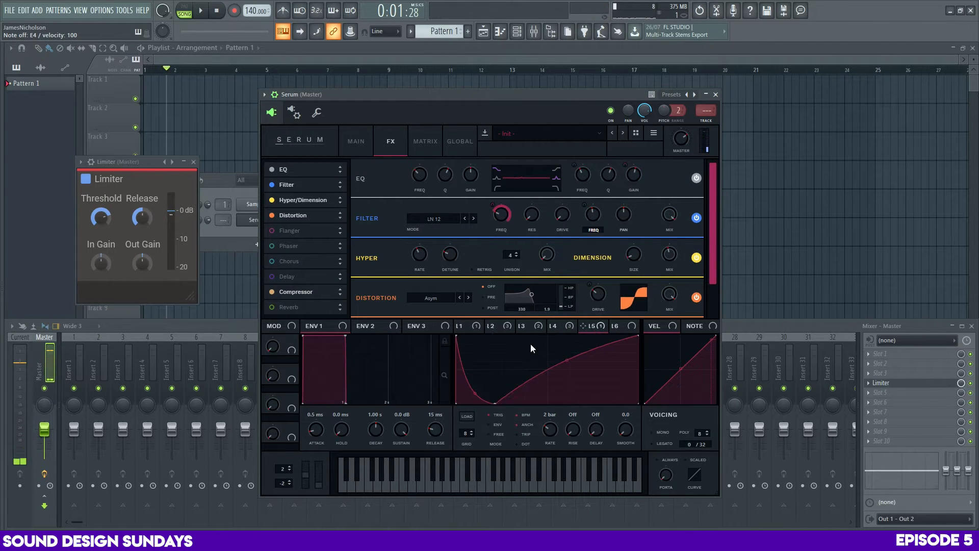
key("c")
mouse_move(475, 397)
left_mouse_down()
mouse_move(472, 386)
mouse_move(494, 405)
mouse_move(495, 387)
mouse_move(487, 404)
left_mouse_up()
key("x")
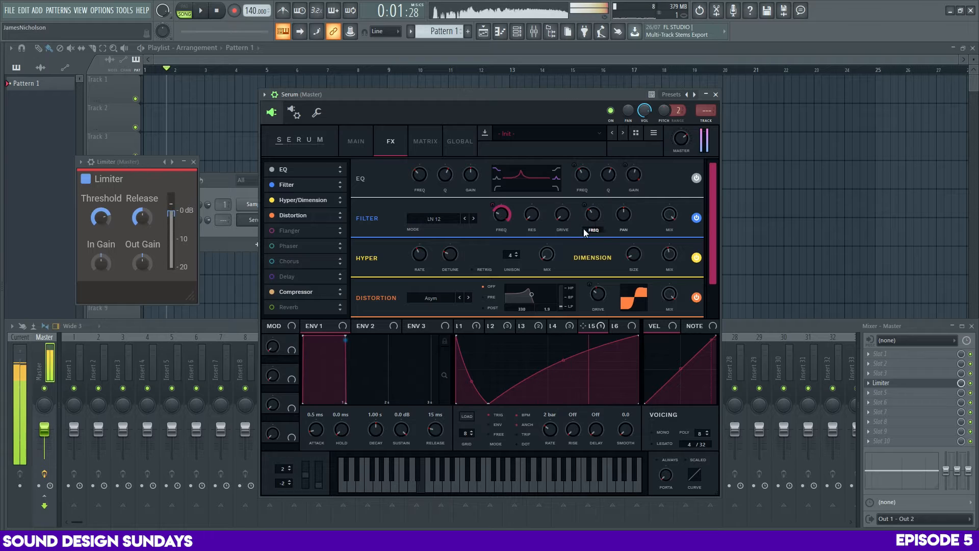
left_click_drag(714, 225, 717, 262)
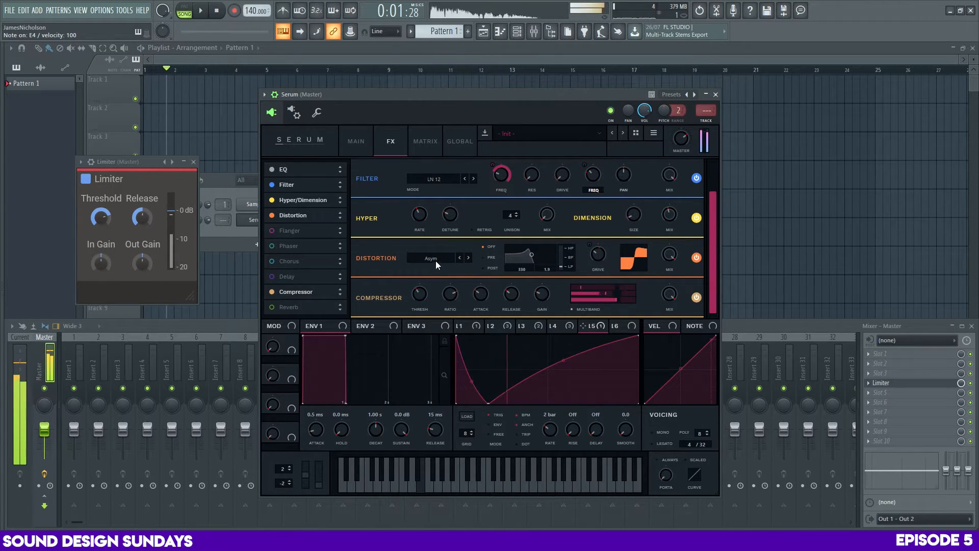
left_click_drag(593, 256, 595, 246)
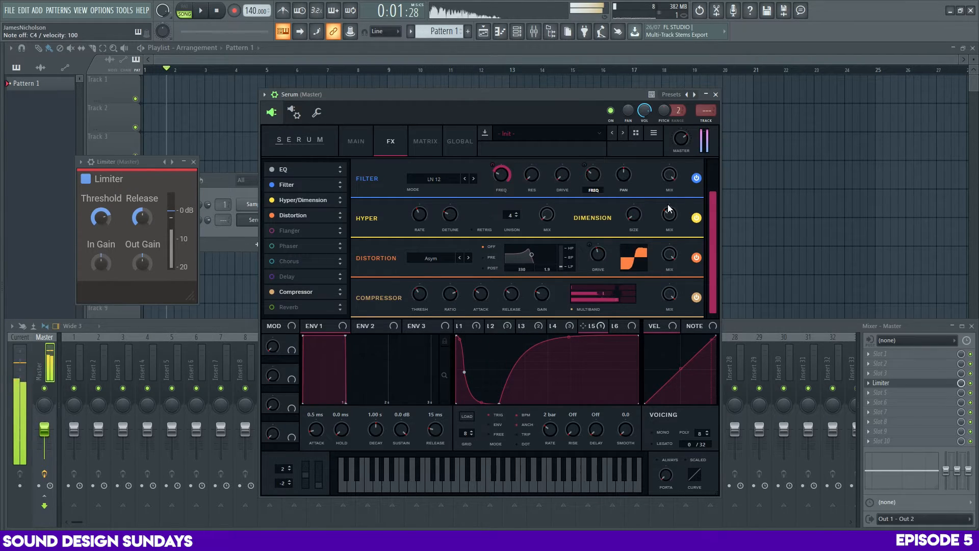
Enable the reverb and try different wet mix amounts while auditioning notes
left_click(272, 307)
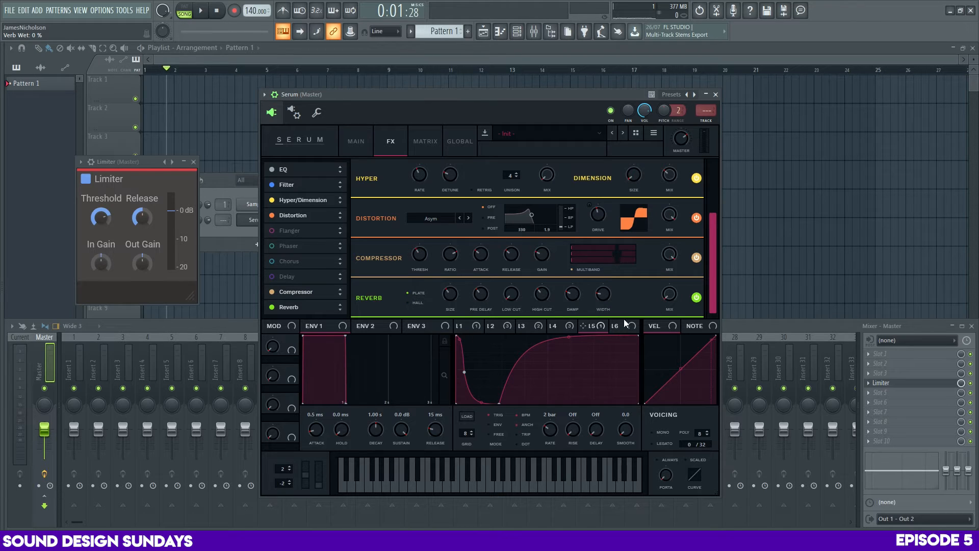
left_click_drag(678, 305, 681, 191)
left_click_drag(661, 285, 670, 412)
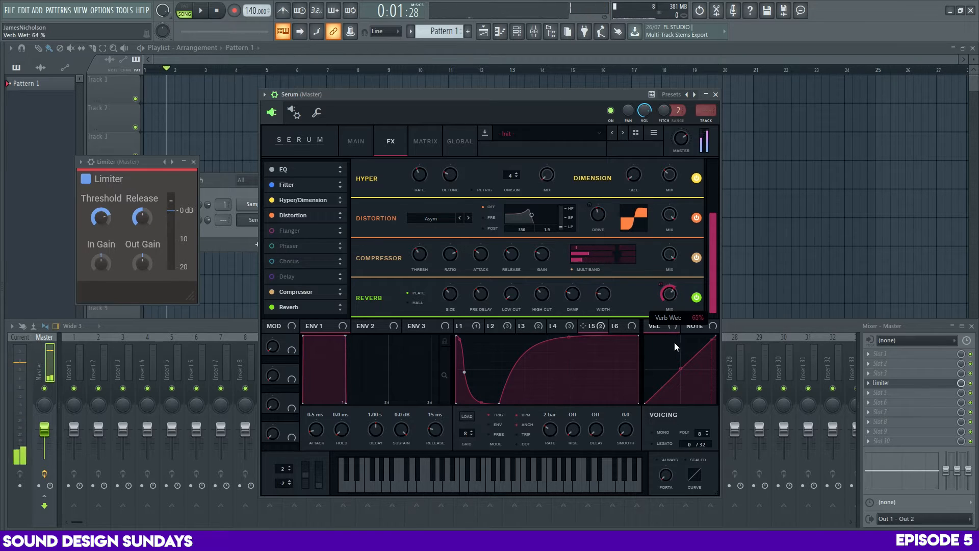
left_click_drag(671, 279, 669, 264)
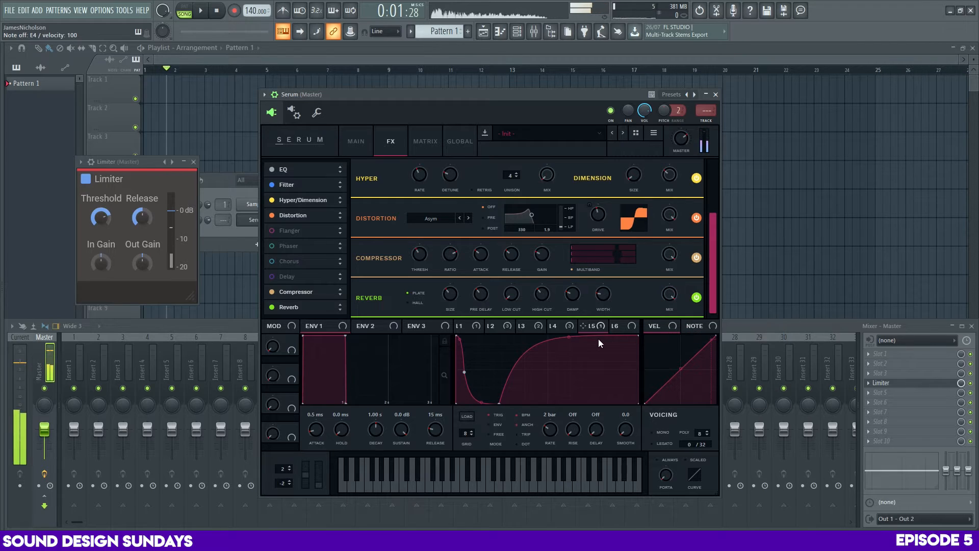
Shape LFO 6 into a short triangle at the start of its cycle and modulate the reverb mix with it at depth 100
left_click(630, 328)
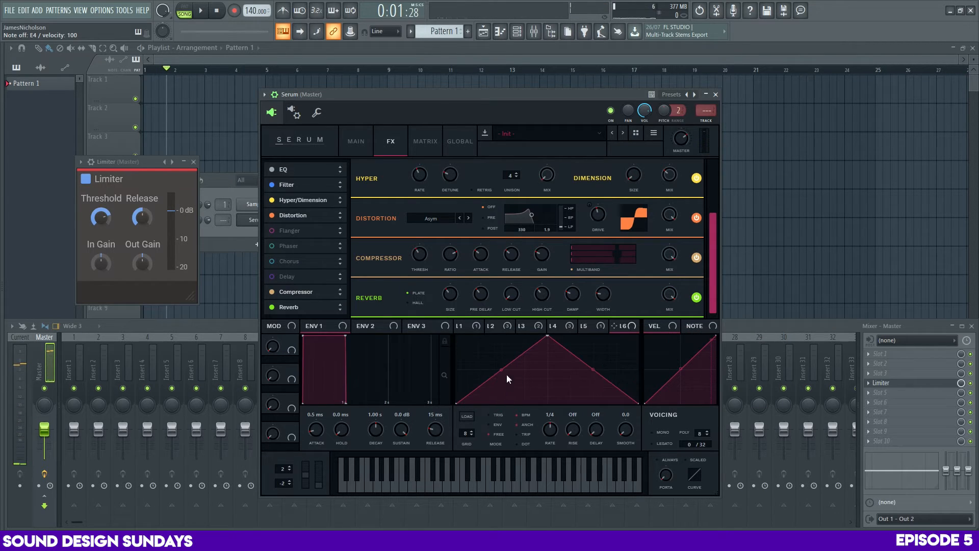
left_click(585, 325)
left_click(625, 325)
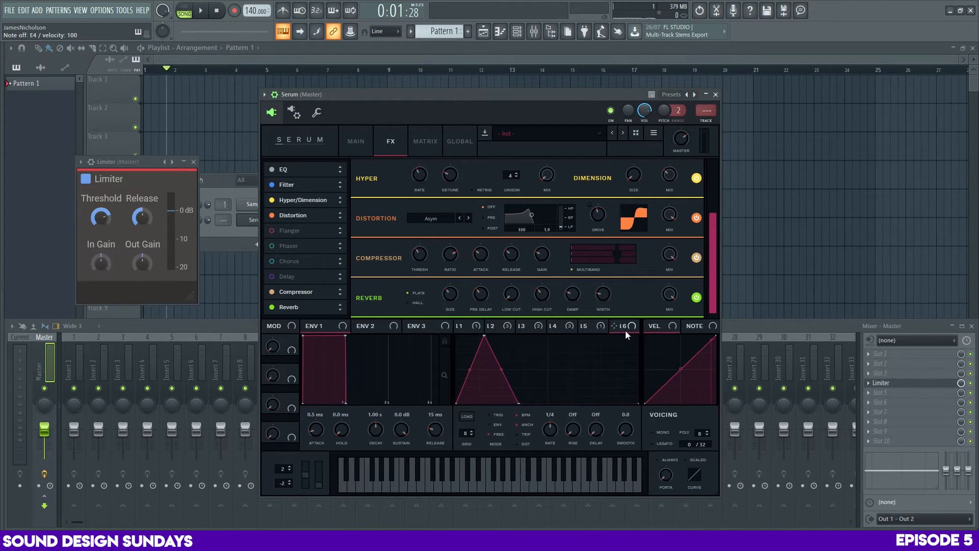
left_click_drag(666, 299, 668, 295)
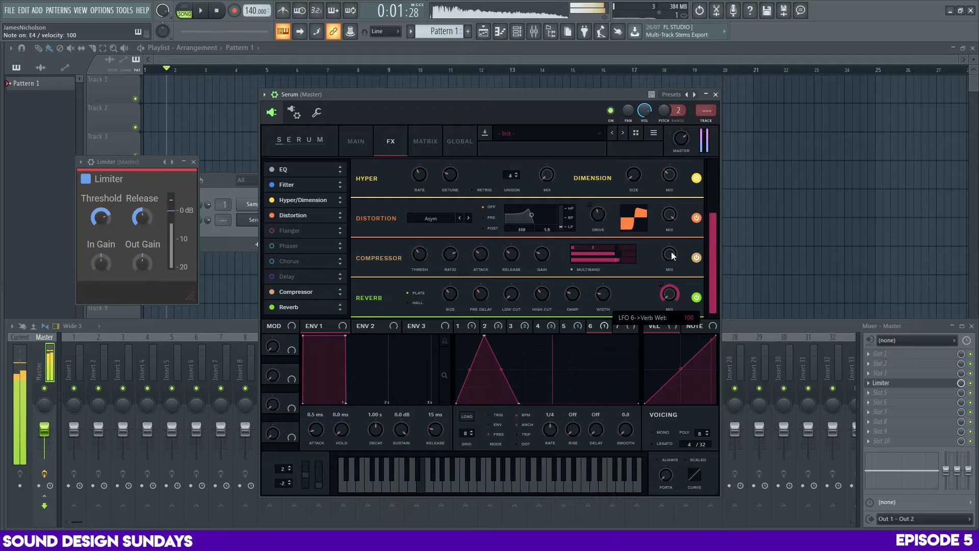
Set LFO 6 to trigger mode at a 2 bar rate and curve its slopes, adding a closing rise, while auditioning notes
left_click_drag(549, 429, 555, 441)
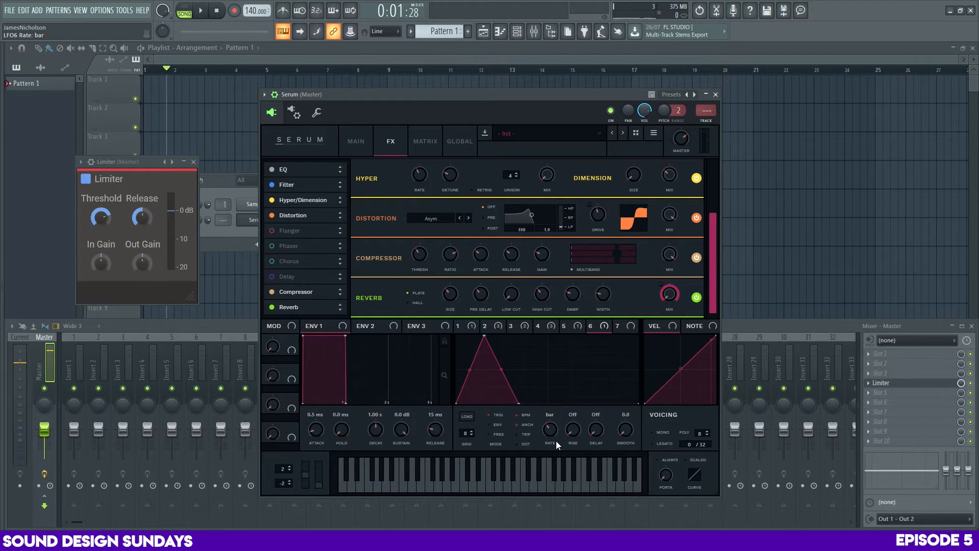
key("z")
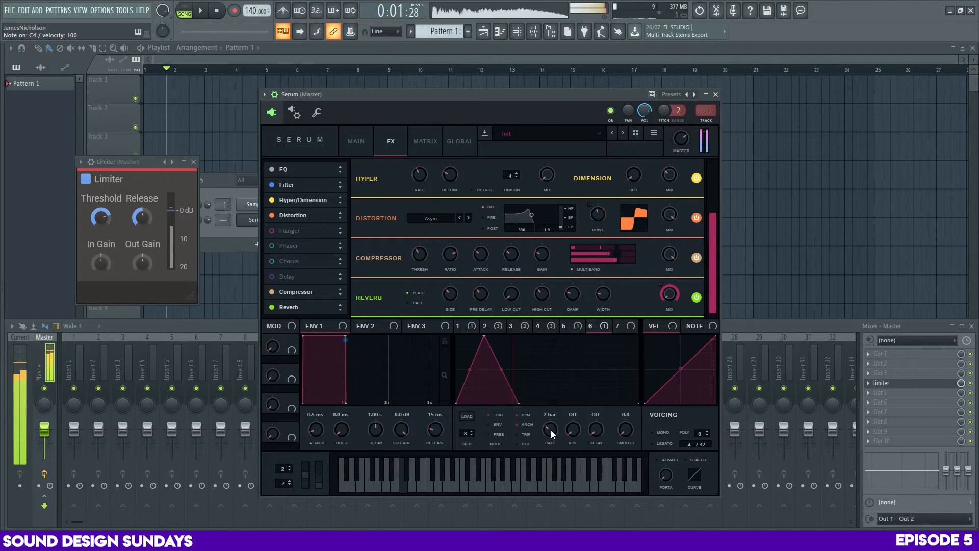
left_click_drag(483, 335, 492, 335)
key("z")
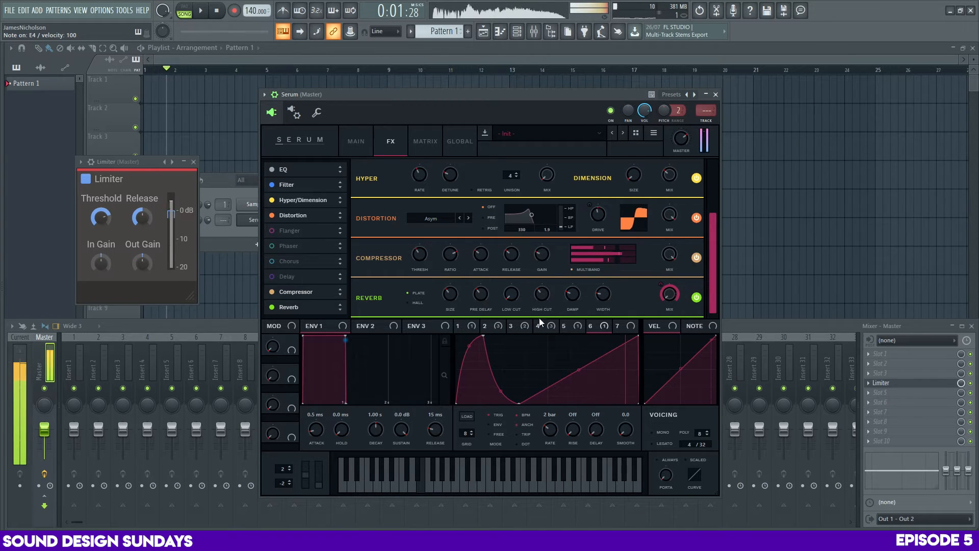
Lower the reverb size and set its width to about 71% while auditioning notes
left_click_drag(448, 291, 455, 323)
key("z")
key("c")
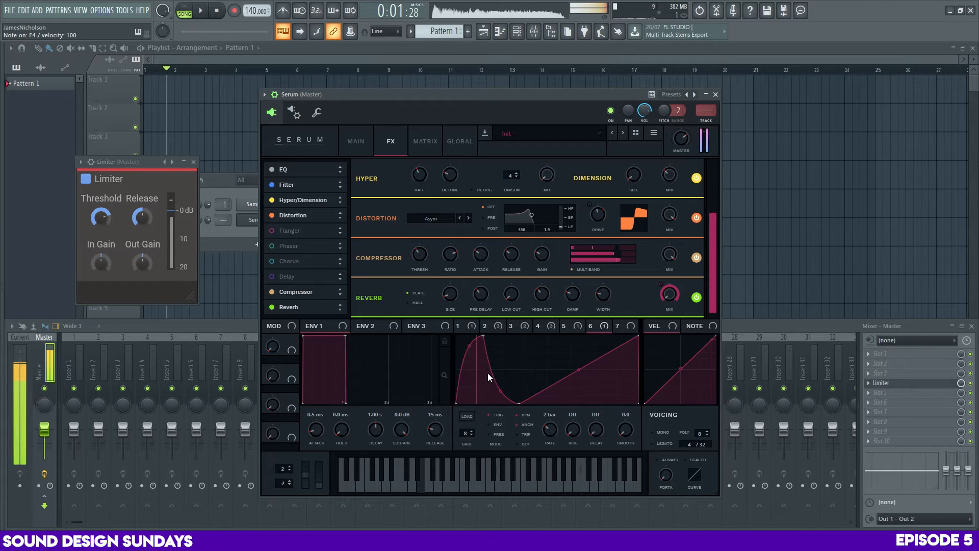
key("c")
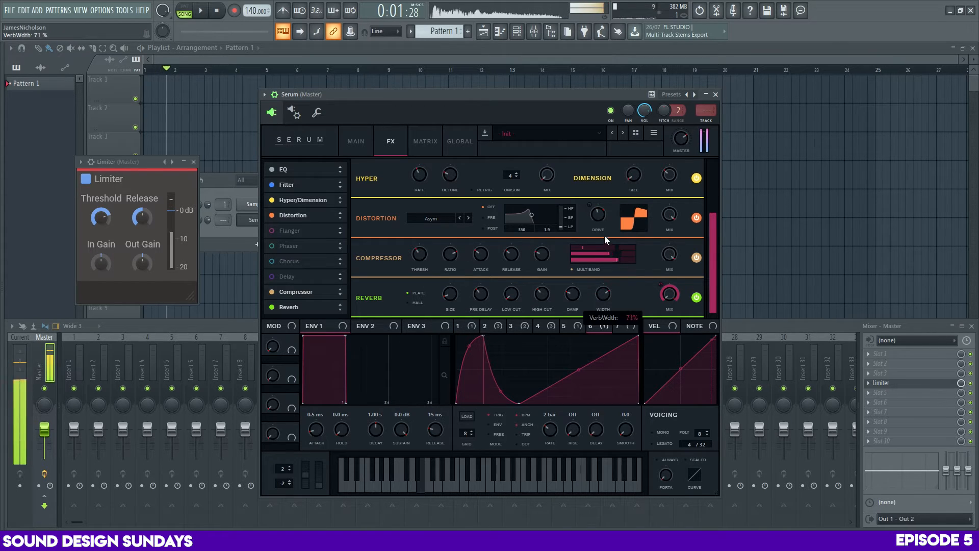
key("z")
key("z")
Bypass the reverb temporarily and audition notes to compare the dry sound
left_click(696, 298)
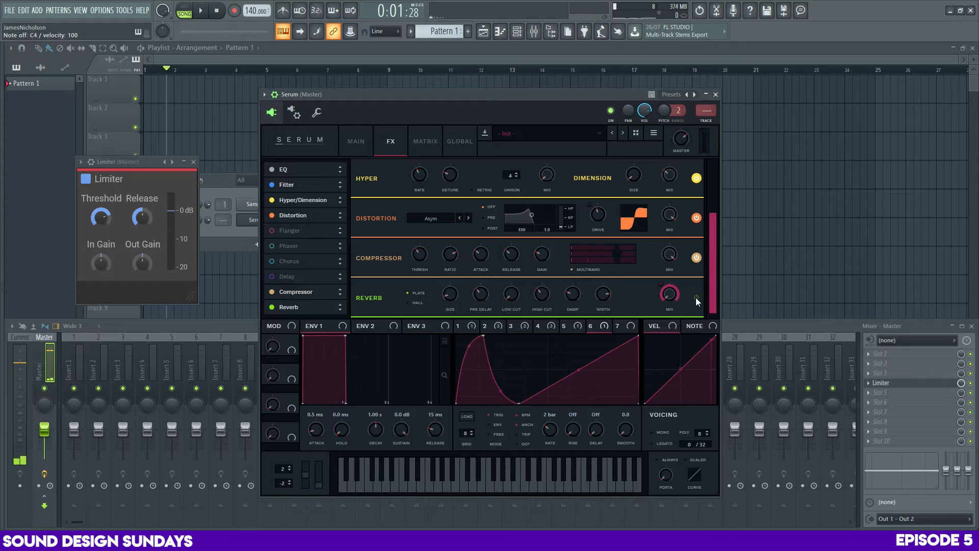
key("z")
key("z")
Move LFO 6's peak slightly later with a rounded rise, and check LFO 4 and LFO 5 while auditioning notes
left_click_drag(476, 354, 478, 362)
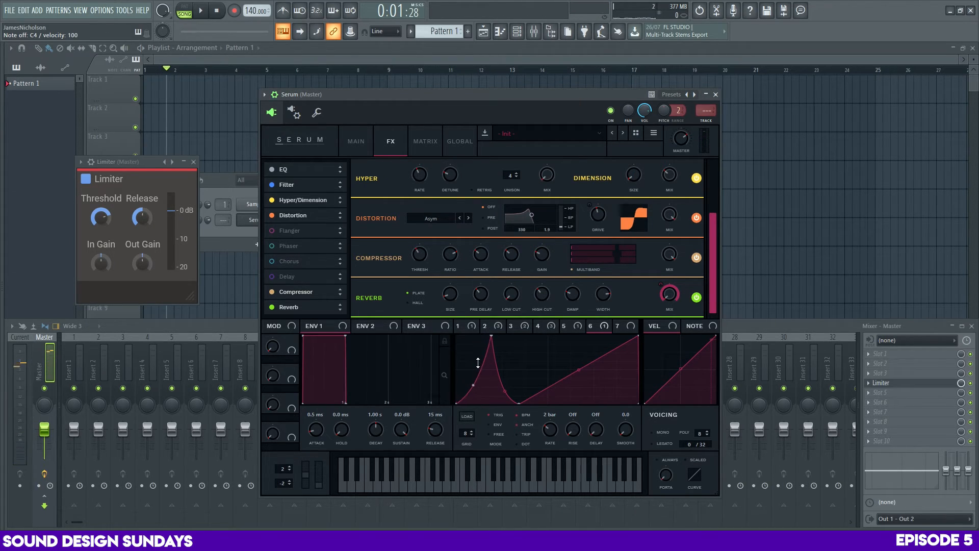
key("z")
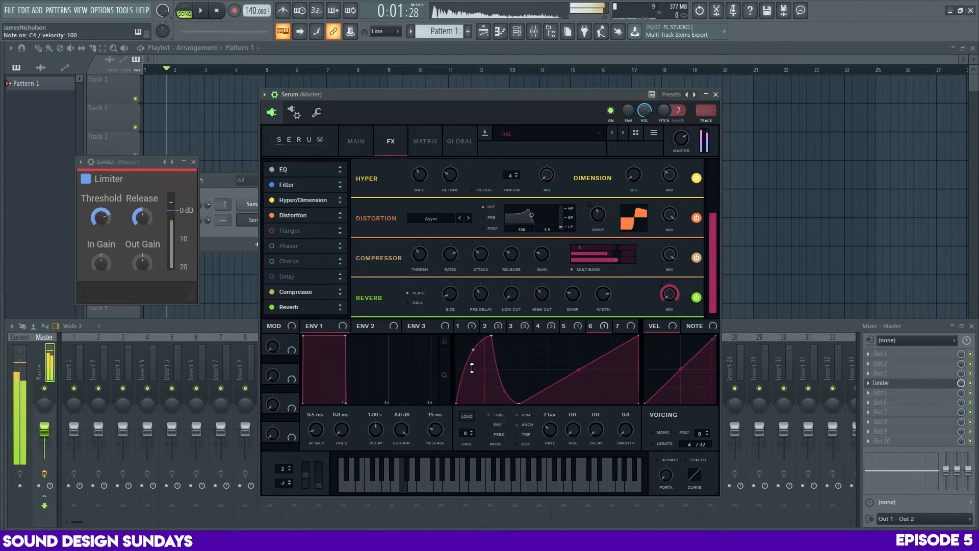
left_click(535, 324)
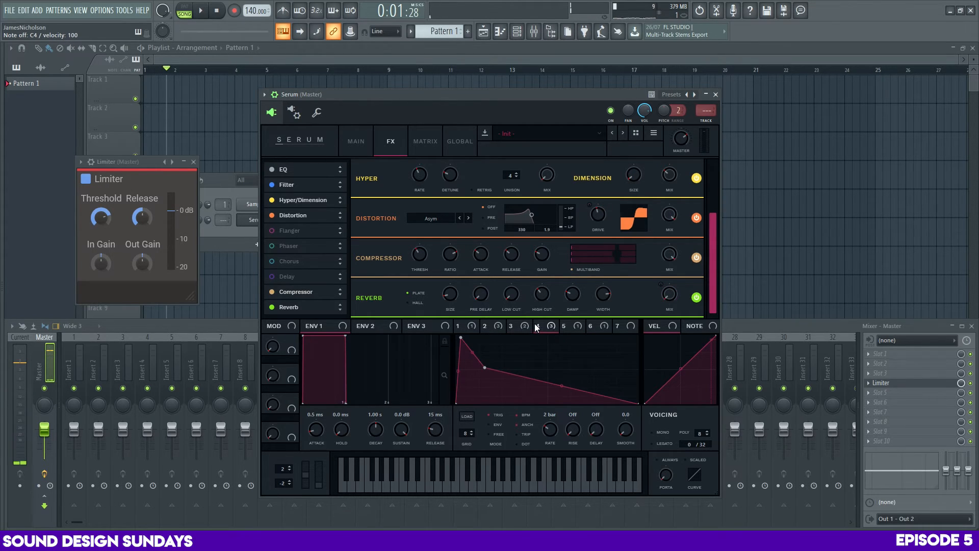
left_click(576, 326)
key("z")
key("z")
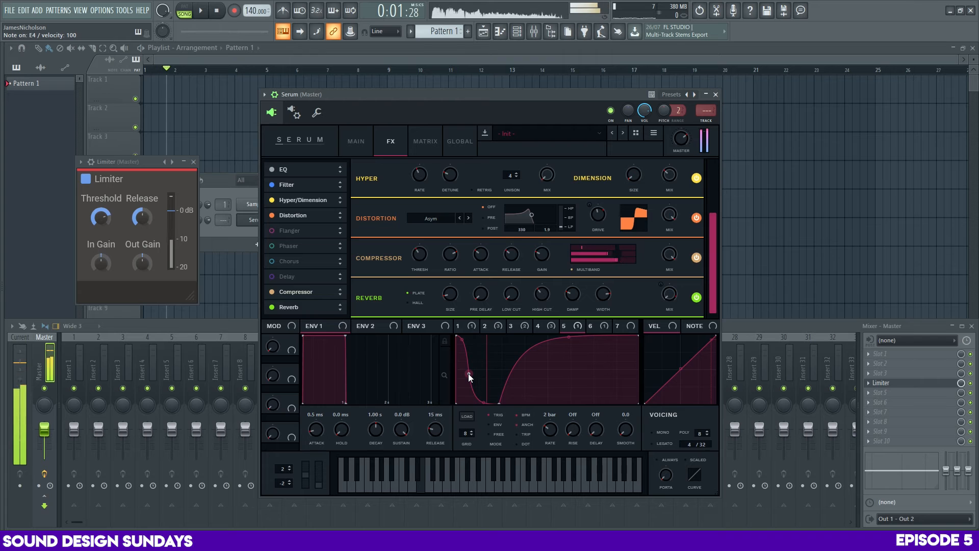
Set the delay mix to about 56%, switch the delay to ping pong mode and turn off its BPM sync
key("z")
key("z")
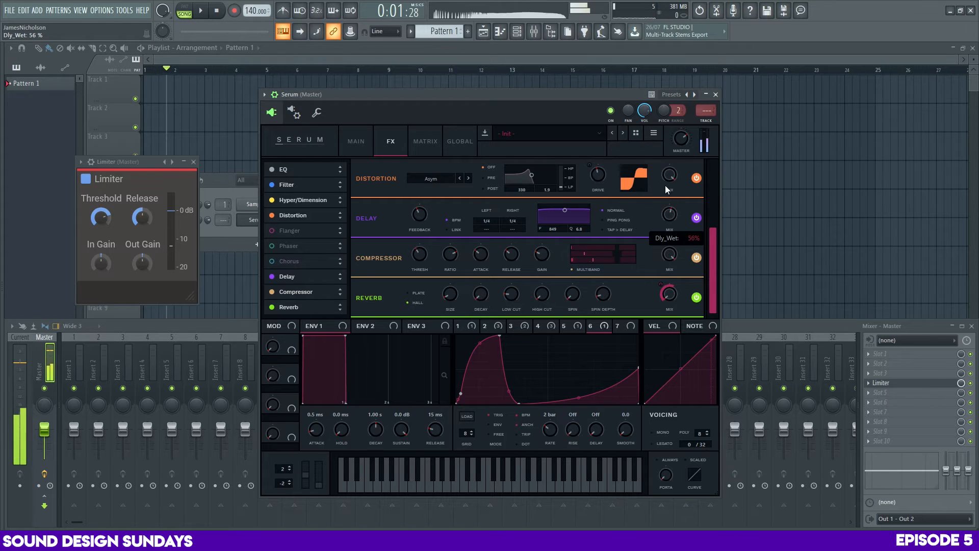
left_click(606, 220)
left_click(455, 220)
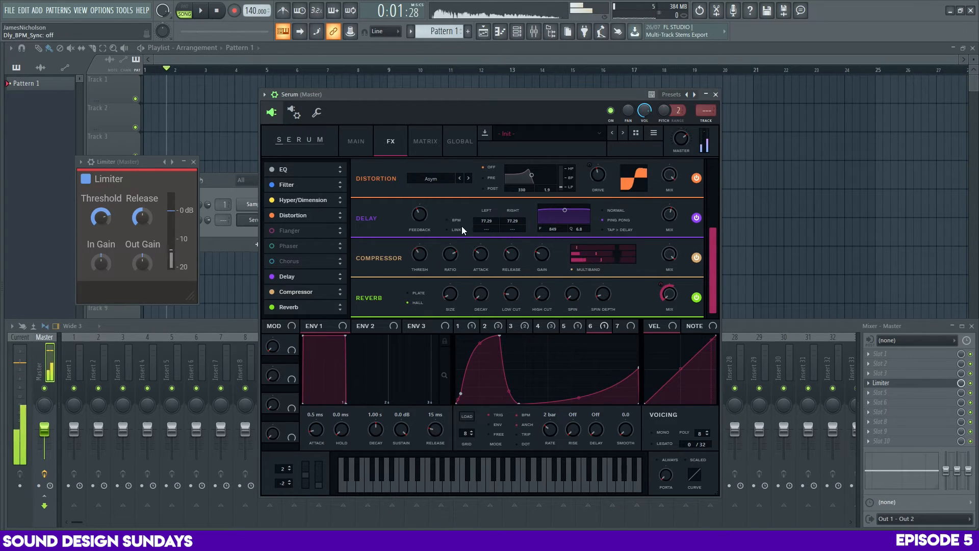
Try different left delay times with BPM sync and channel linking switched on and off, ending unsynced and unlinked, while auditioning notes
left_click(455, 230)
key("c")
left_click_drag(486, 221, 489, 270)
key("c")
left_click(451, 220)
key("c")
left_click(454, 229)
left_click(459, 221)
key("c")
key("z")
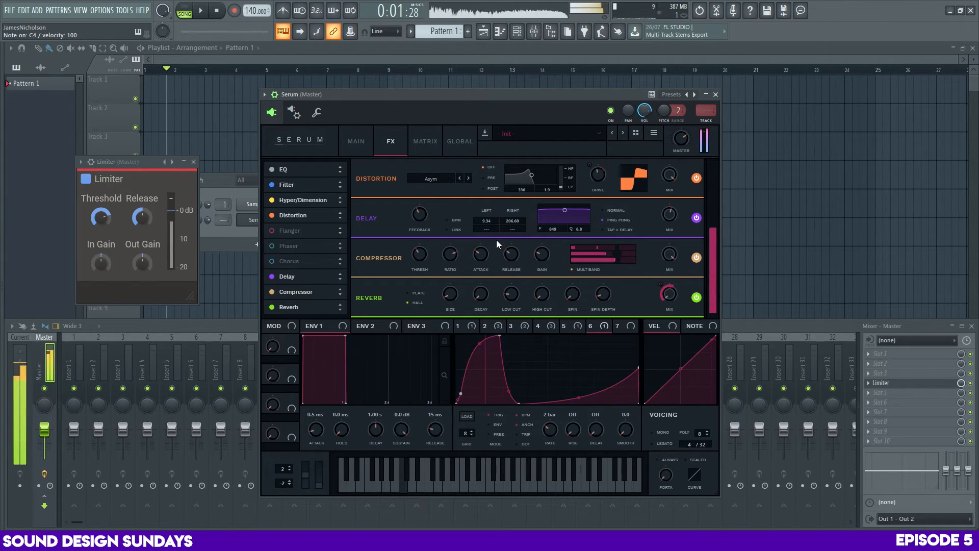
Set the delay times to 22.08 ms left and 33.24 ms right while auditioning notes
left_click_drag(514, 221, 491, 211)
key("c")
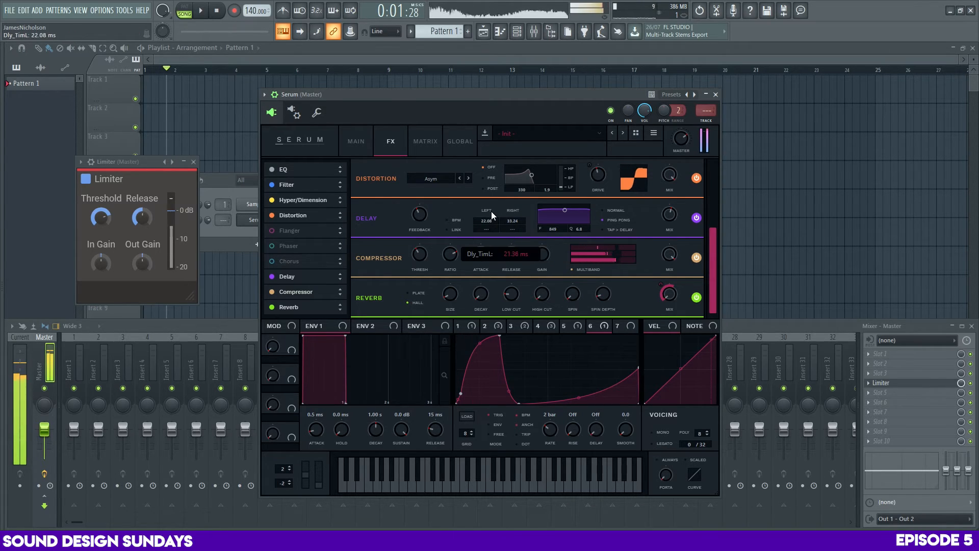
key("c")
key("c")
Lower the delay's base mix and modulate it with LFO 6 at a depth of about 75
left_click_drag(666, 219, 669, 259)
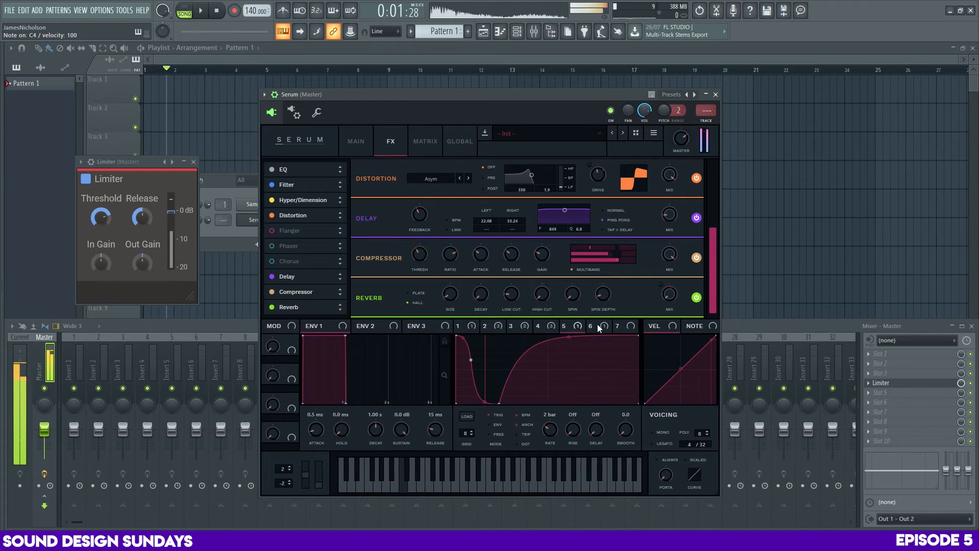
left_click(597, 328)
key("z")
mouse_move(661, 205)
left_mouse_down()
mouse_move(669, 227)
mouse_move(671, 215)
left_mouse_up()
key("z")
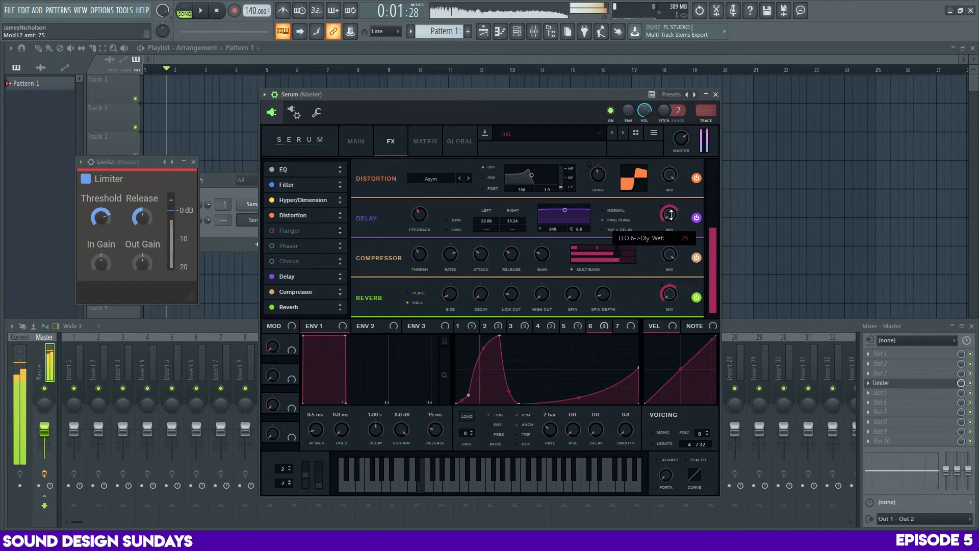
Raise the delay feedback, set LFO 6's depth on the delay mix to 48 and the right delay time to 26.79 ms
key("c")
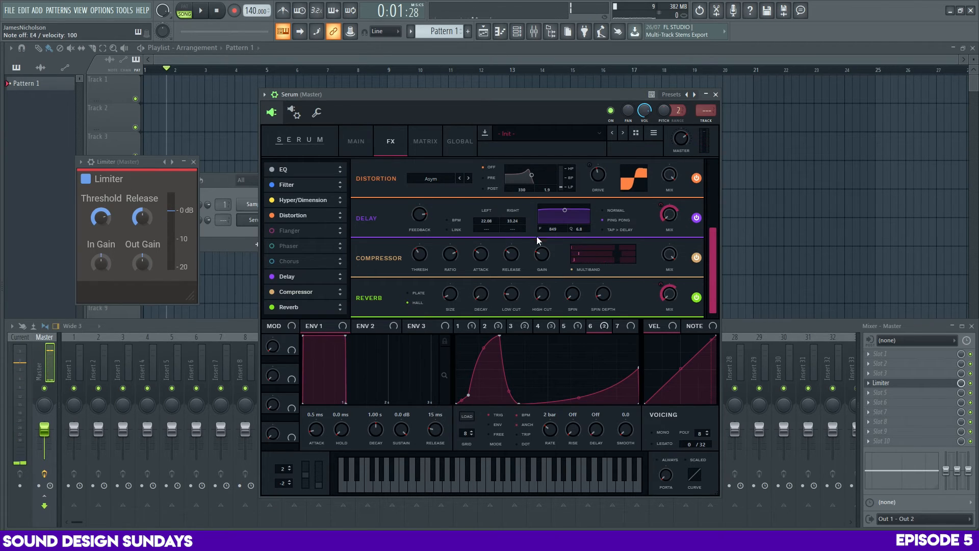
key("z")
key("c")
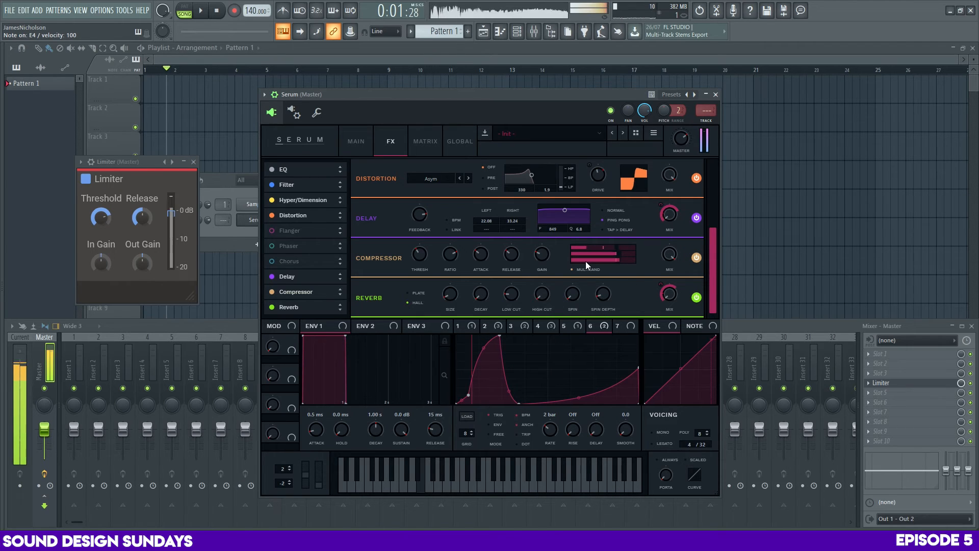
key("c")
left_click_drag(661, 204, 662, 226)
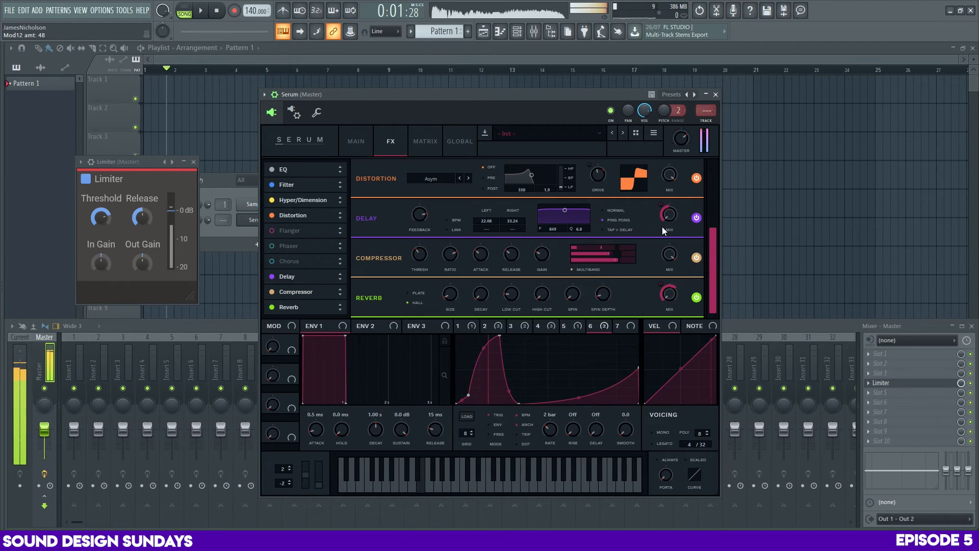
key("z")
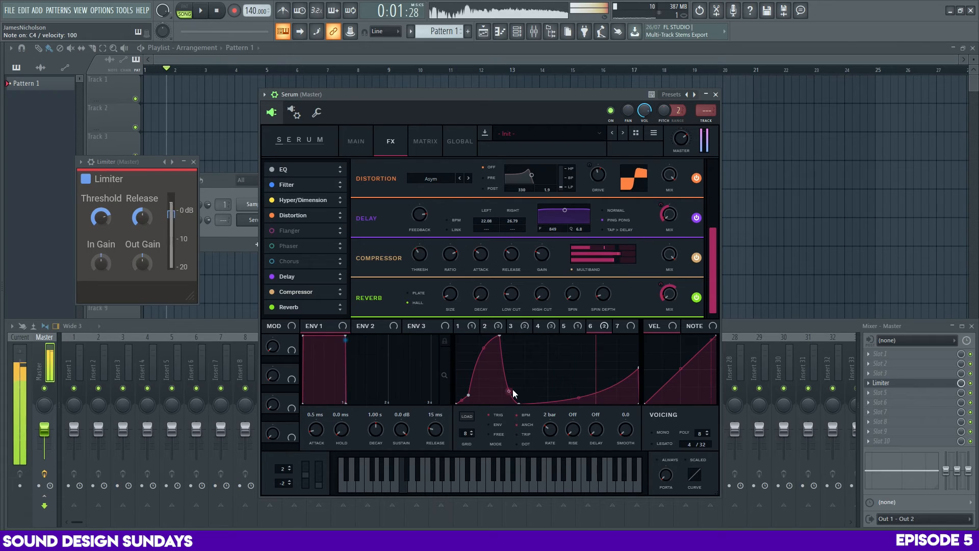
Remove LFO 6's modulation from the delay mix and shape LFO 7 into a short early peak with a curved rise
right_click(668, 214)
left_click(683, 240)
left_click(622, 326)
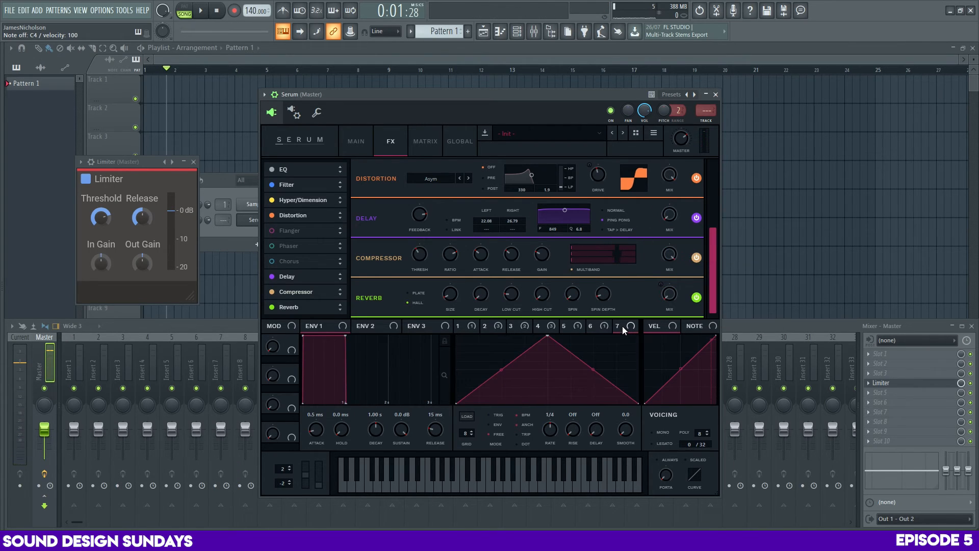
left_click_drag(547, 336, 489, 335)
left_click_drag(472, 370, 472, 396)
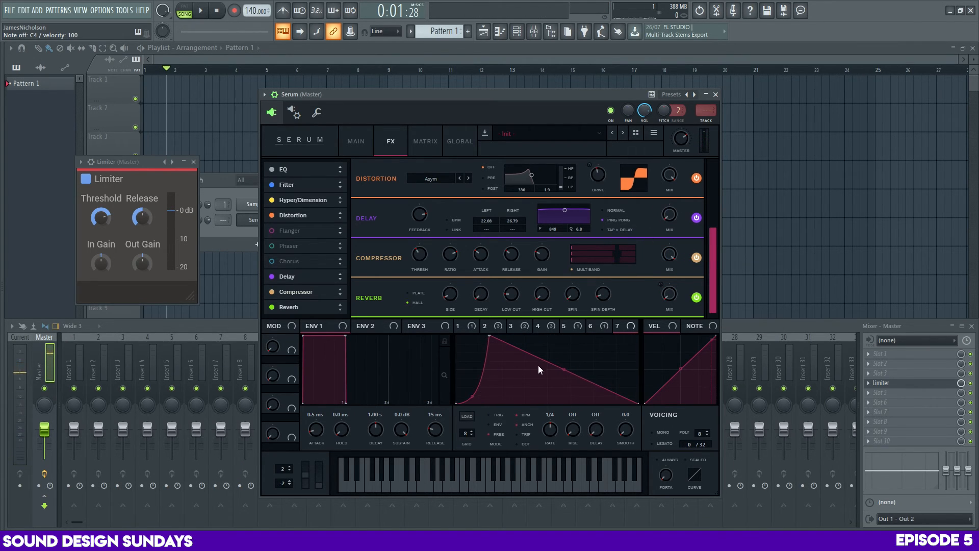
double_click(519, 403)
Modulate the delay mix with LFO 7, set that LFO to trigger mode at 2 bar, and make its fall abrupt
left_click_drag(621, 326, 669, 214)
key("z")
left_click(499, 415)
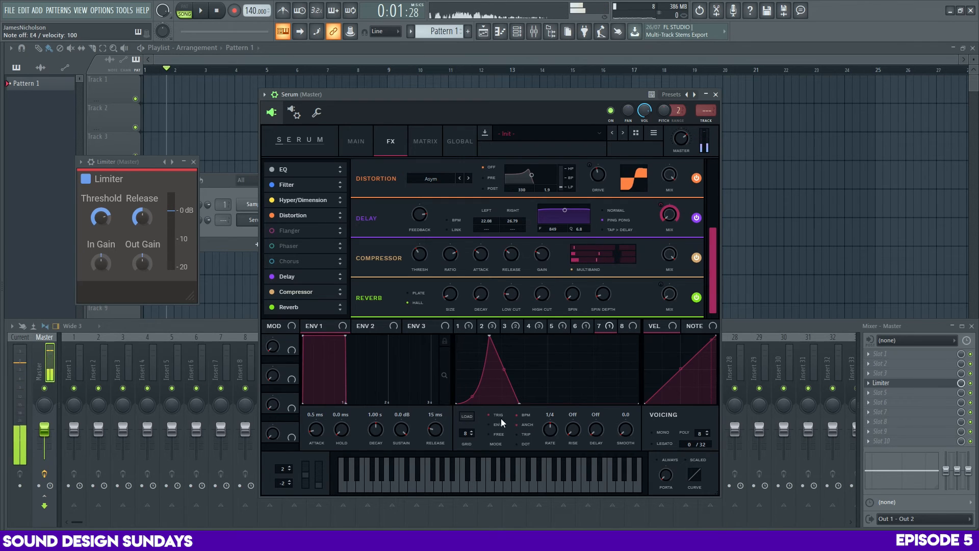
left_click_drag(549, 429, 546, 452)
key("c")
key("c")
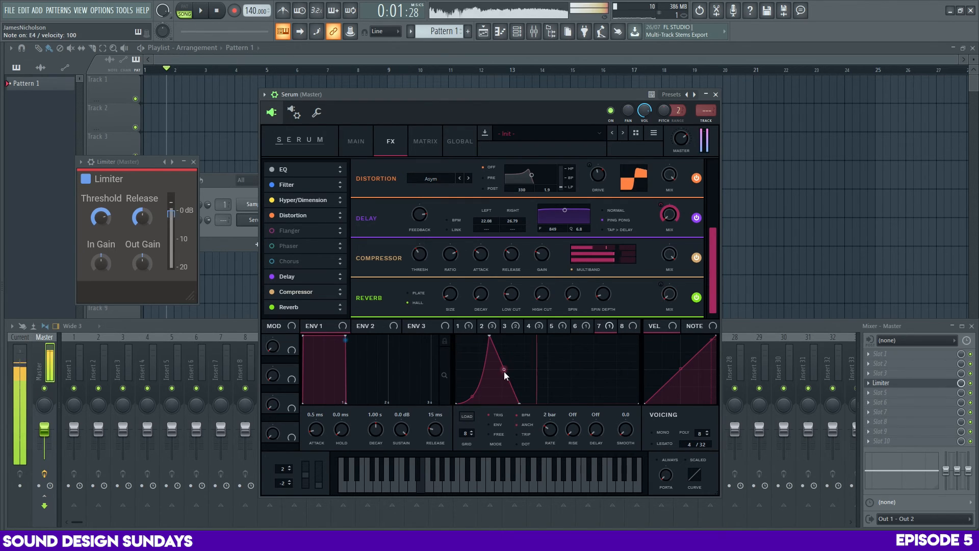
left_click_drag(504, 370, 519, 319)
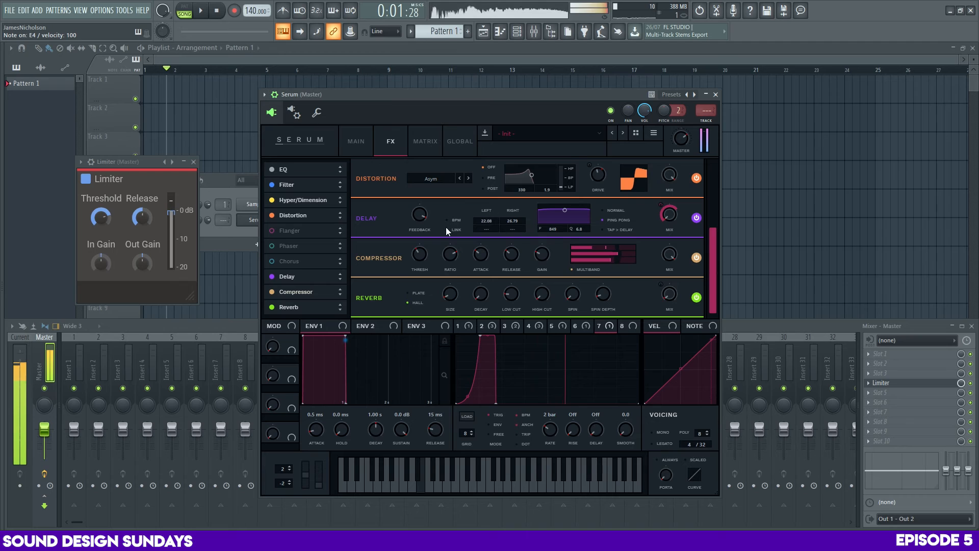
Link the delay times at 15.15 ms, unlink them and set the right time to 16.26 ms
left_click(450, 228)
mouse_move(491, 221)
left_mouse_down()
mouse_move(493, 212)
mouse_move(493, 231)
mouse_move(488, 221)
left_mouse_up()
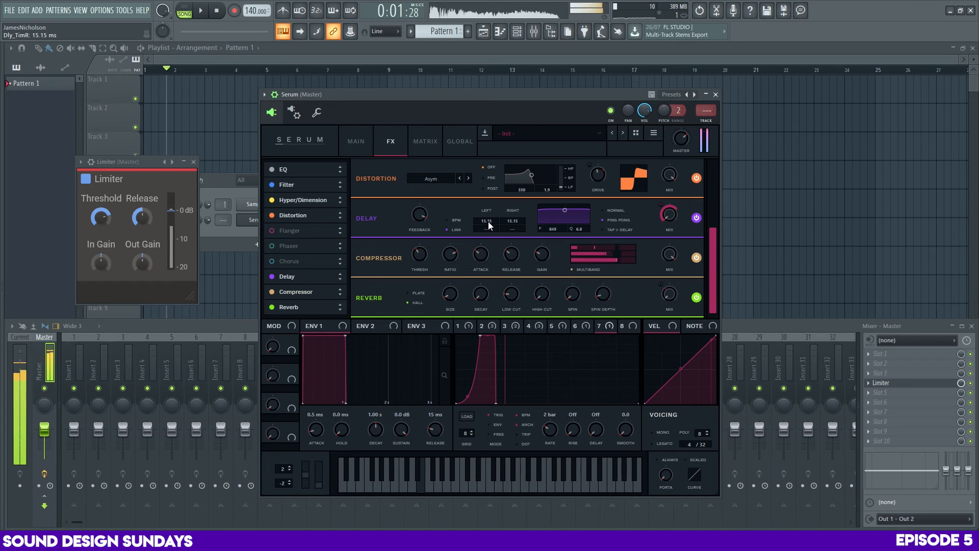
left_click(462, 228)
scroll(518, 221, "up", 2)
scroll(519, 221, "up", 2)
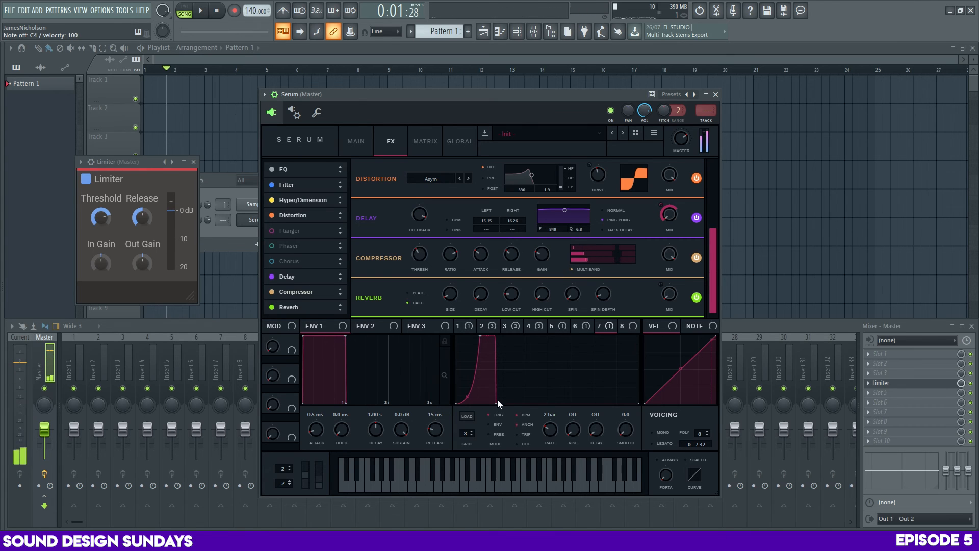
Shorten LFO 7's pulse with a rounded rise, reduce its delay mix depth, and set the left delay time to 26.79 ms
key("c")
mouse_move(496, 402)
left_mouse_down()
mouse_move(505, 405)
mouse_move(492, 405)
left_mouse_up()
key("c")
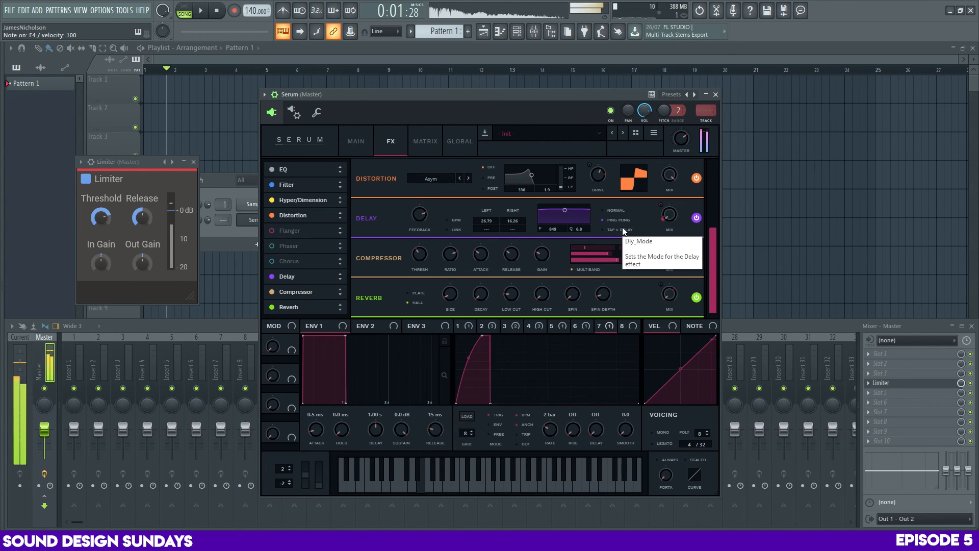
key("z")
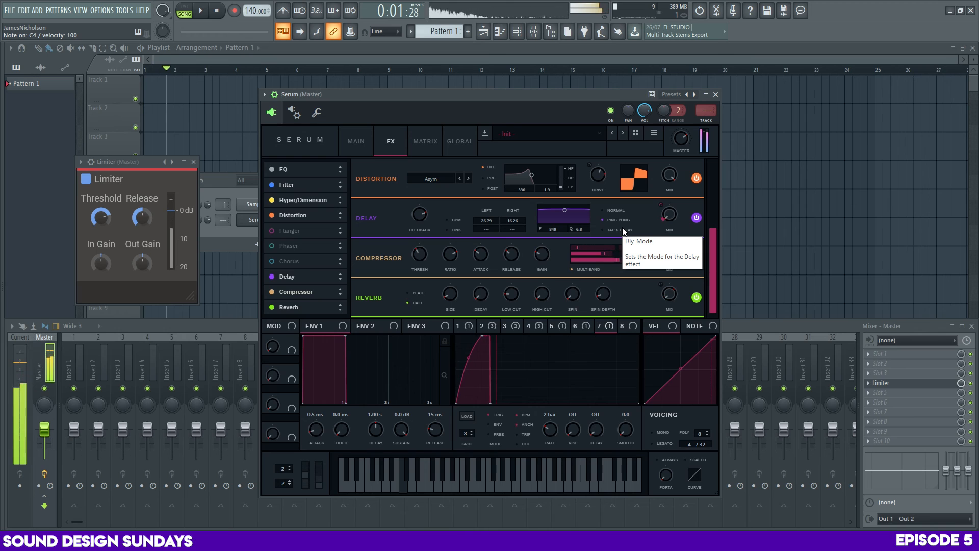
key("c")
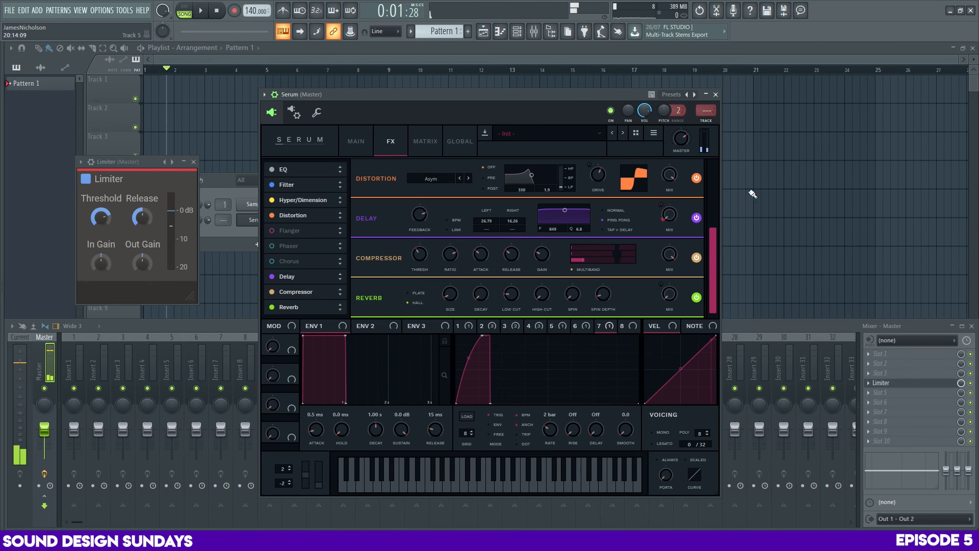
Bypass the OTT effect on the Insert 5 mixer track while auditioning notes
key("c")
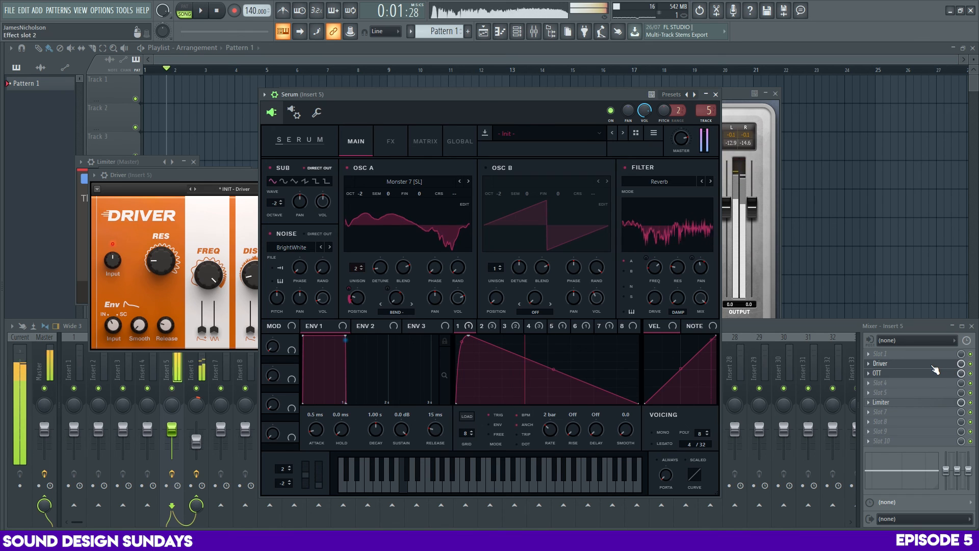
left_click(970, 373)
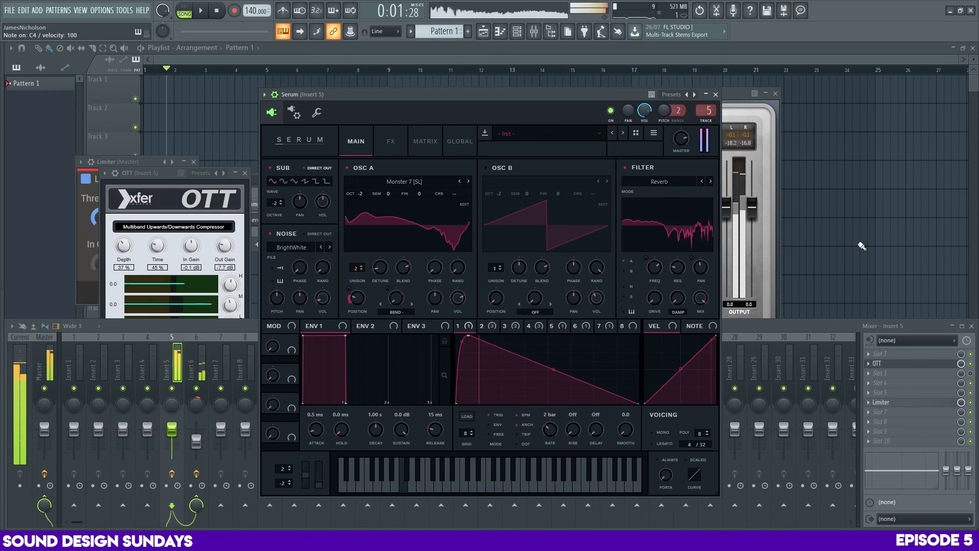